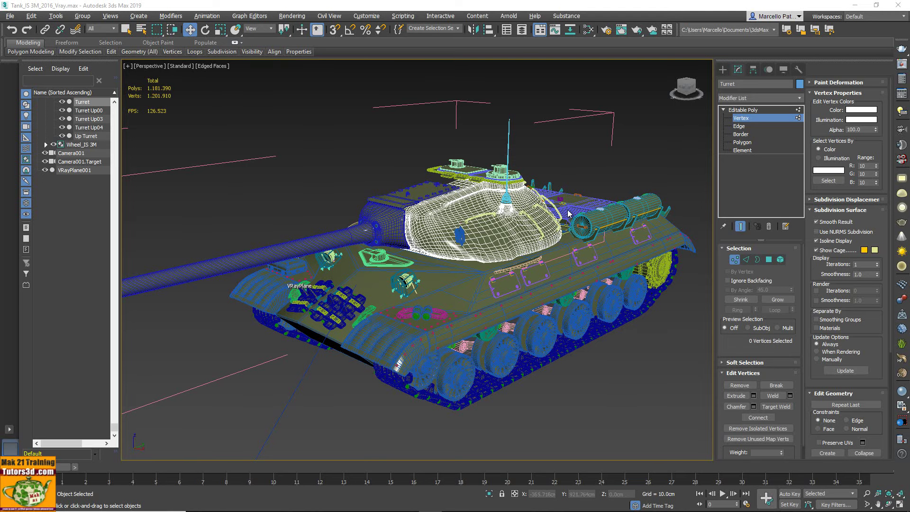
# Check the 3ds Max 2019 version in the Help menu's About window
pyautogui.click(542, 19)
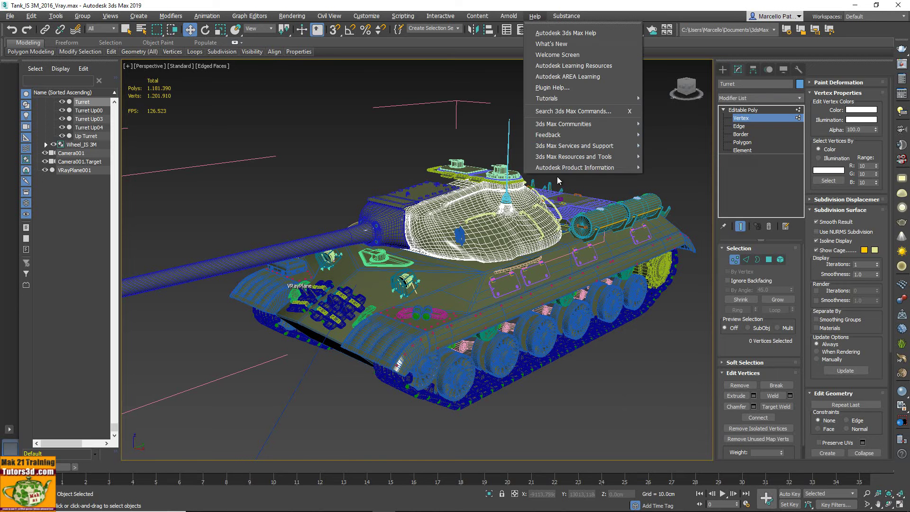
pyautogui.moveTo(575, 168)
pyautogui.click(672, 208)
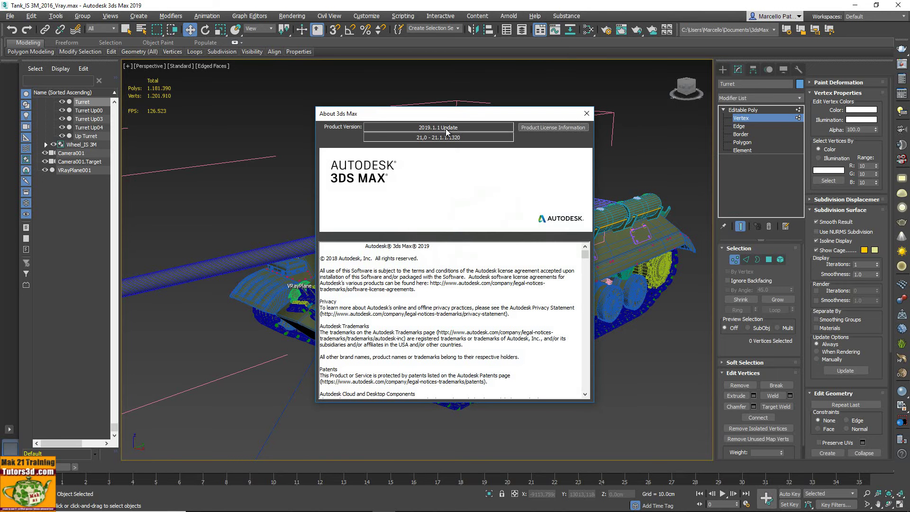
pyautogui.click(588, 114)
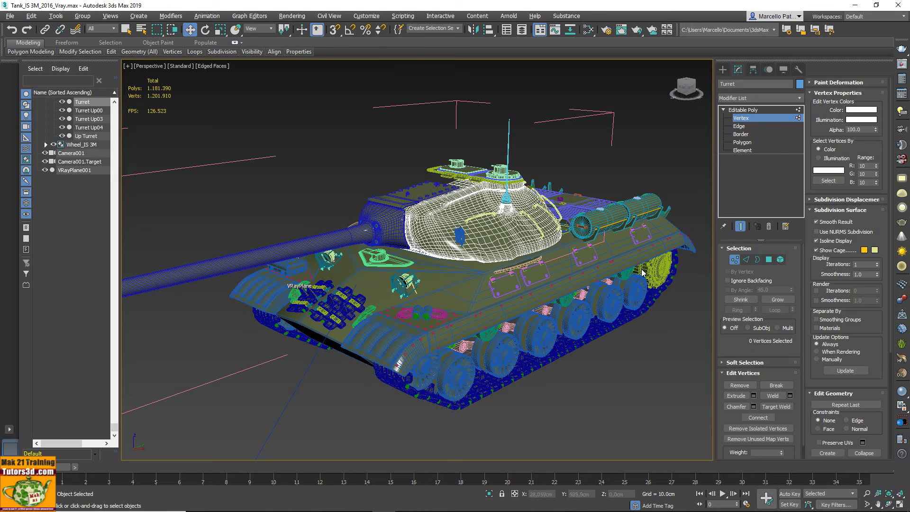
# Isolate the turret with Alt+Q and add a Symmetry modifier with Flip enabled
pyautogui.click(766, 111)
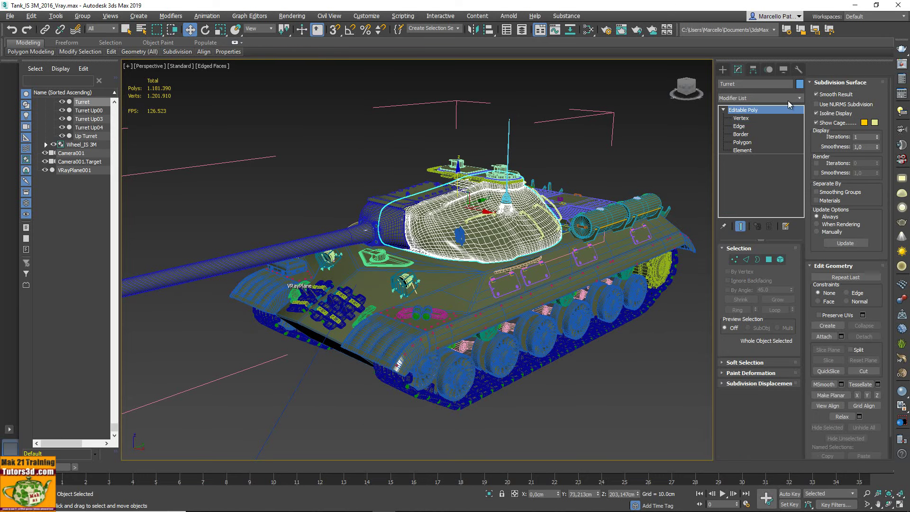
pyautogui.hotkey('alt', 'q')
pyautogui.moveTo(447, 244)
pyautogui.keyDown('alt'); pyautogui.mouseDown(button='middle')
pyautogui.moveTo(510, 242)
pyautogui.moveTo(534, 254)
pyautogui.mouseUp(button='middle'); pyautogui.keyUp('alt')
pyautogui.scroll(2, 491, 234)
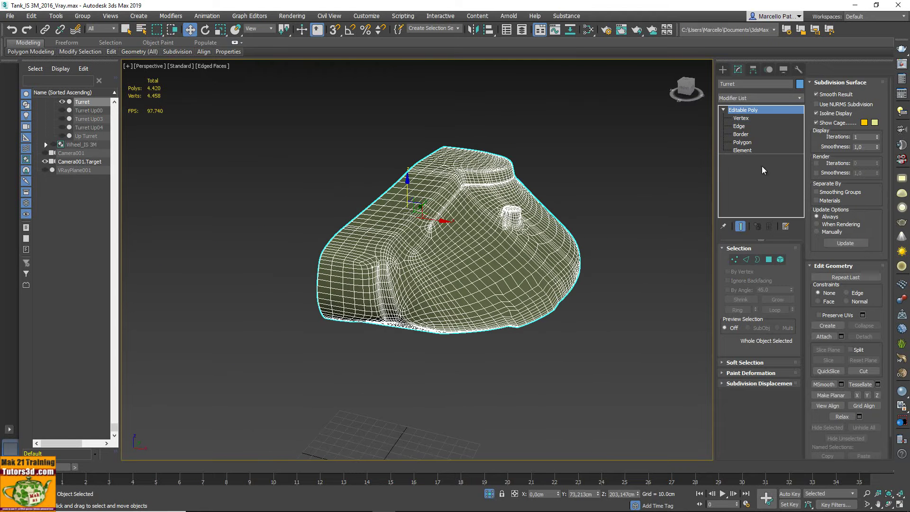
pyautogui.click(798, 98)
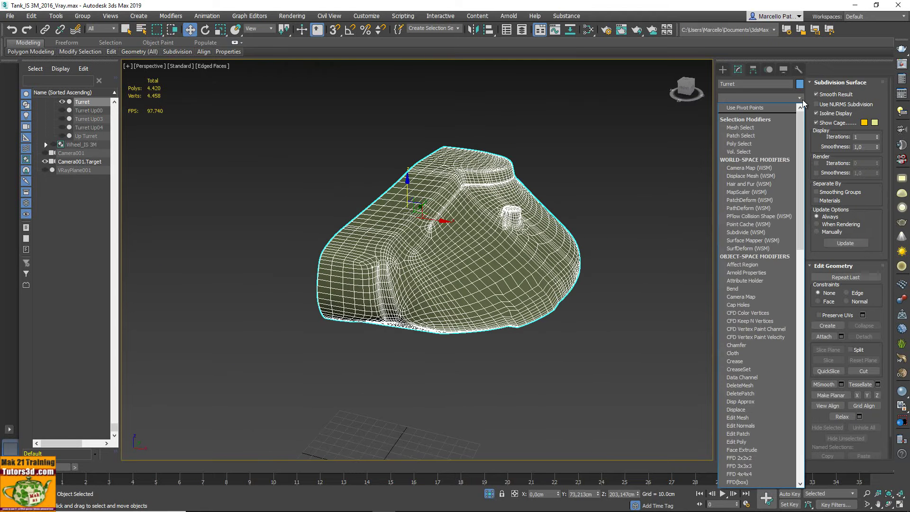
pyautogui.write('sym')
pyautogui.press('Return')
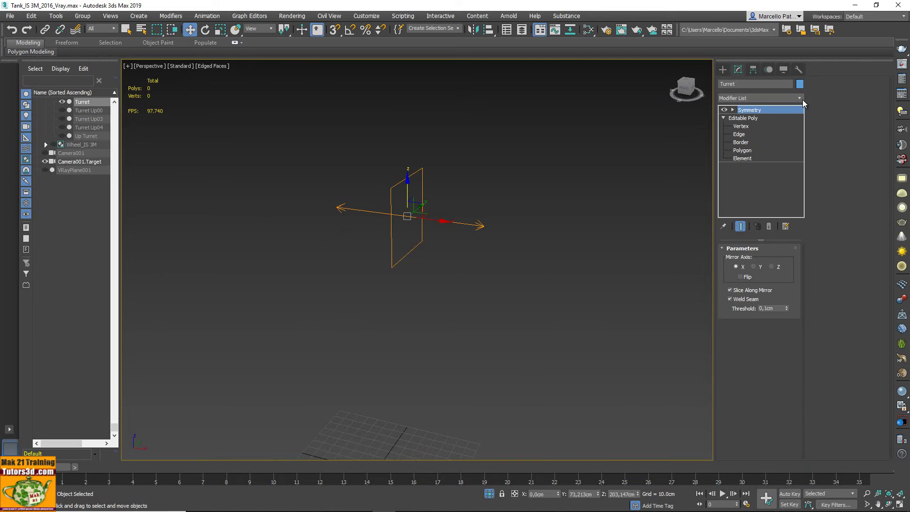
pyautogui.click(742, 277)
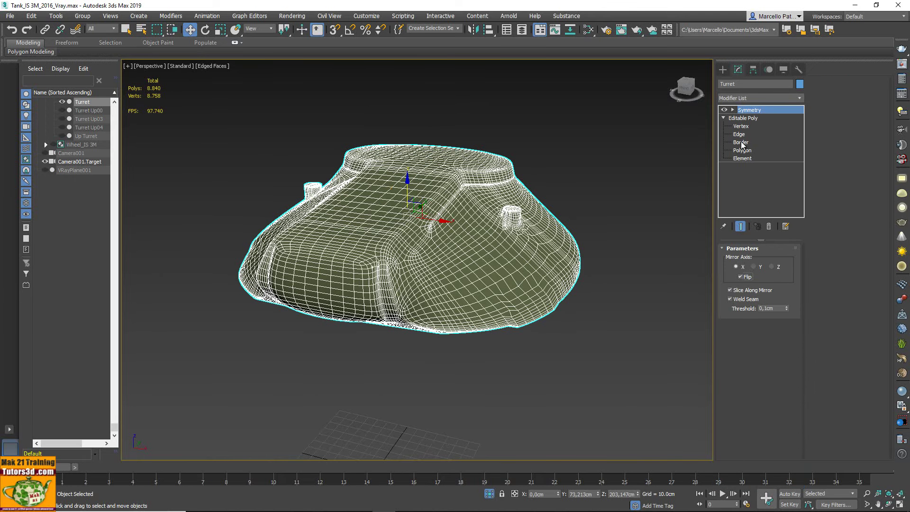
# Select three vertices on the turret's lower surface and convert them to polygons
pyautogui.click(741, 127)
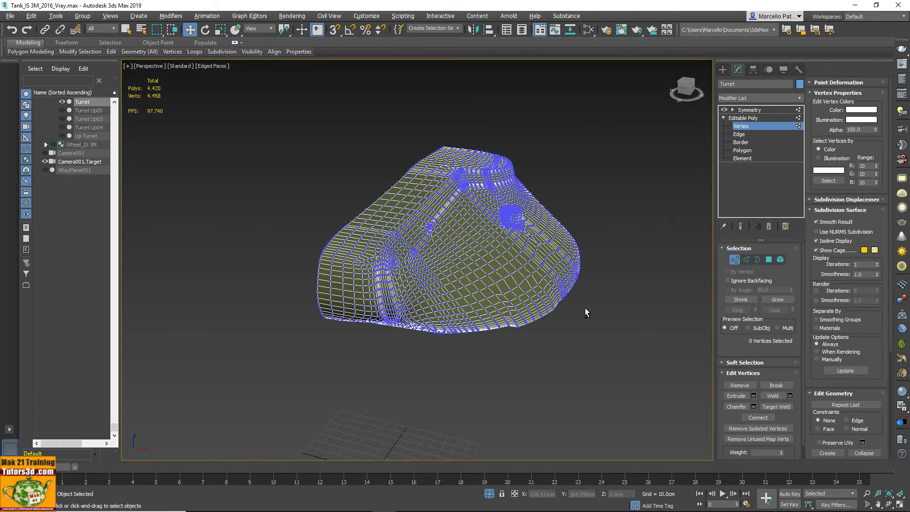
pyautogui.scroll(3, 566, 306)
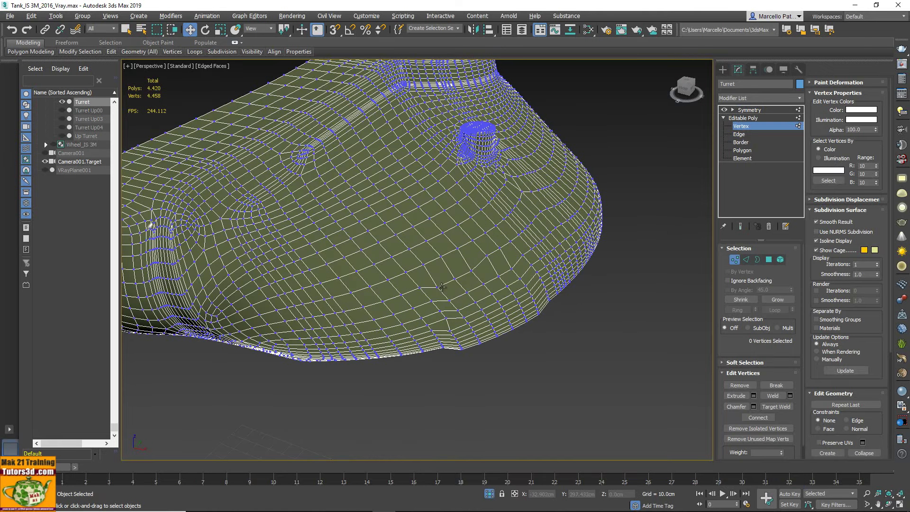
pyautogui.click(436, 287)
pyautogui.keyDown('ctrl'); pyautogui.click(454, 279); pyautogui.keyUp('ctrl')
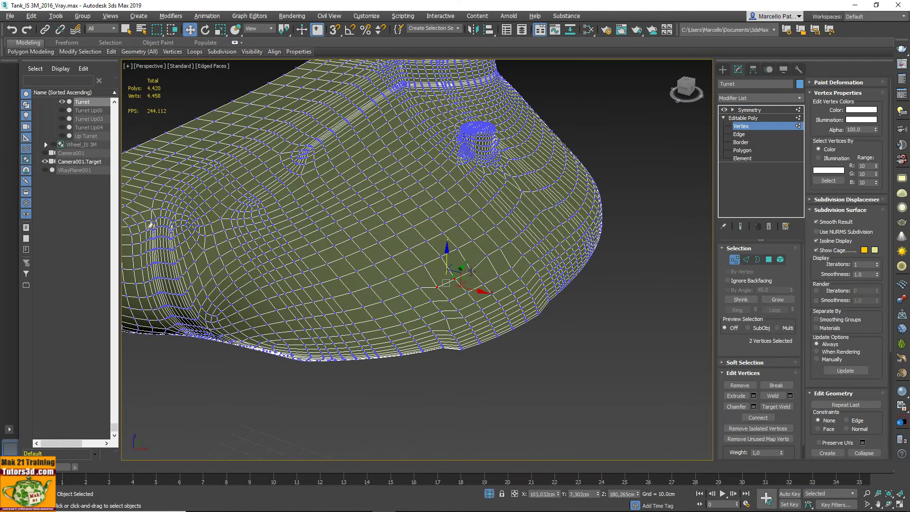
pyautogui.keyDown('ctrl'); pyautogui.click(483, 283); pyautogui.keyUp('ctrl')
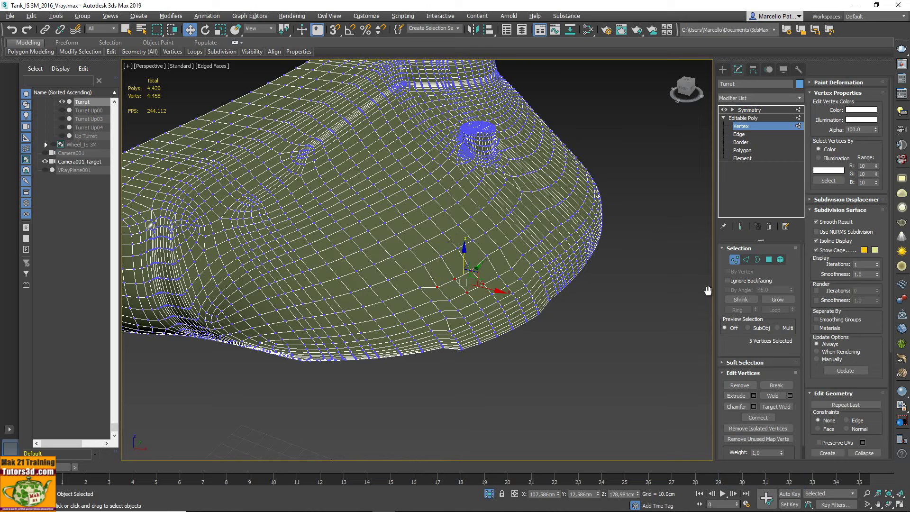
pyautogui.keyDown('ctrl'); pyautogui.click(769, 259); pyautogui.keyUp('ctrl')
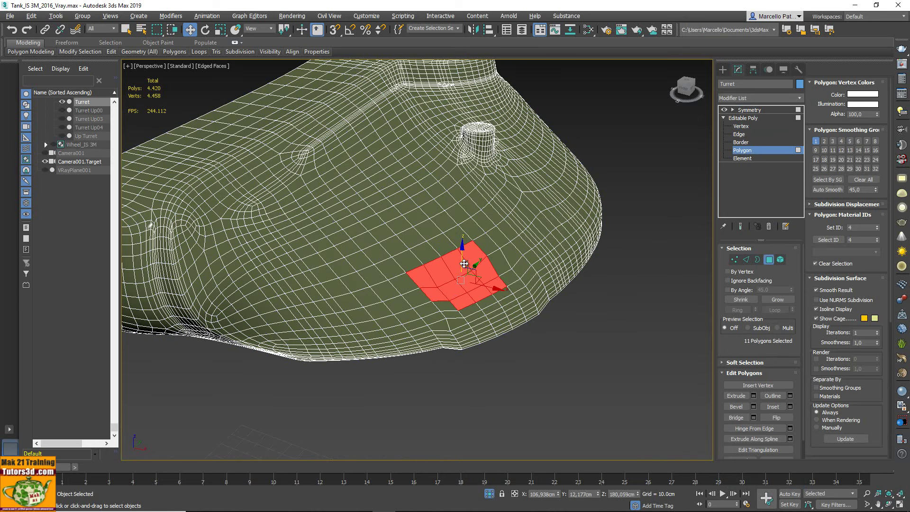
# Enable Show End Result to see the mirrored half, then return to Vertex level
pyautogui.keyDown('alt'); pyautogui.moveTo(464, 261); pyautogui.dragTo(717, 191, button='middle'); pyautogui.keyUp('alt')
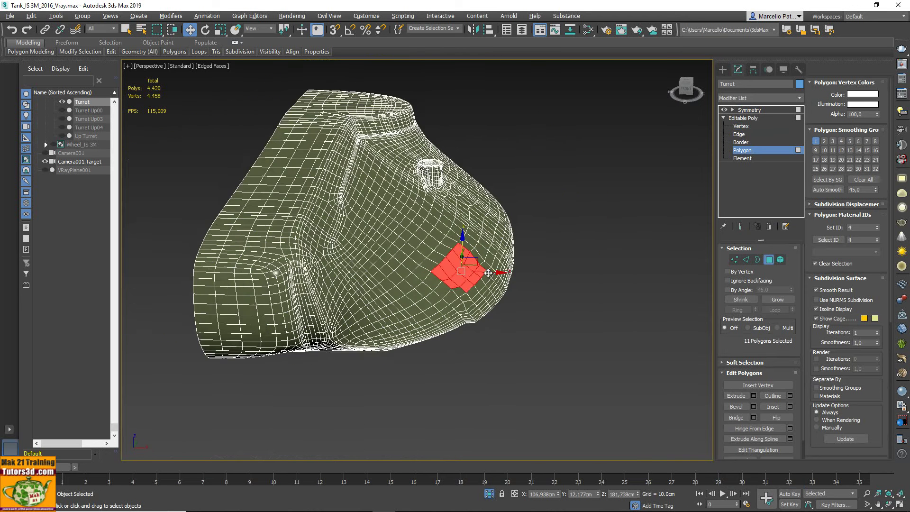
pyautogui.click(743, 228)
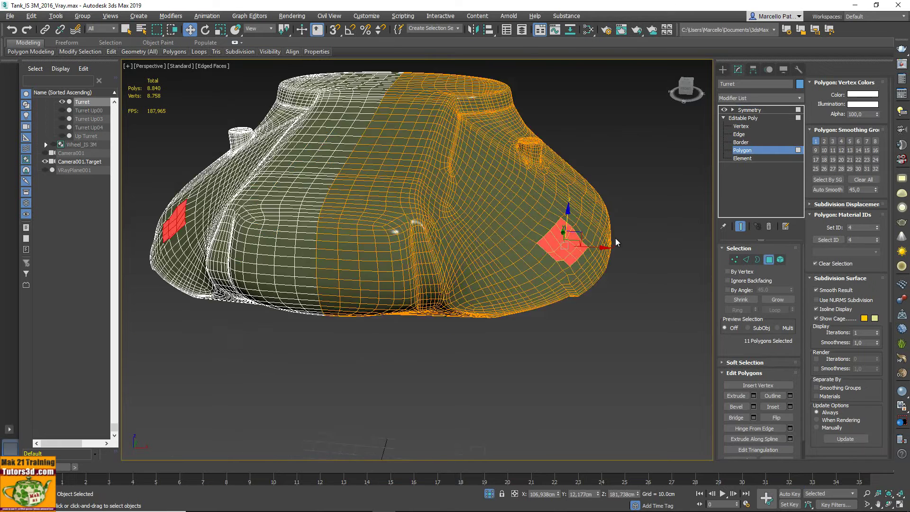
pyautogui.moveTo(541, 235)
pyautogui.keyDown('alt'); pyautogui.mouseDown(button='middle')
pyautogui.moveTo(592, 215)
pyautogui.moveTo(565, 229)
pyautogui.moveTo(595, 270)
pyautogui.mouseUp(button='middle'); pyautogui.keyUp('alt')
pyautogui.scroll(-2, 592, 216)
pyautogui.scroll(4, 564, 229)
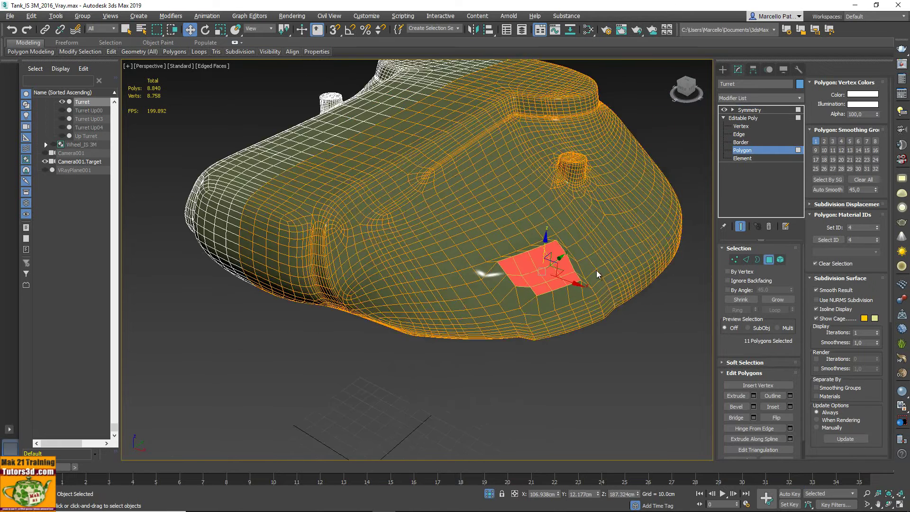
pyautogui.scroll(-3, 595, 271)
pyautogui.hotkey('ctrl', '1')
pyautogui.scroll(5, 594, 291)
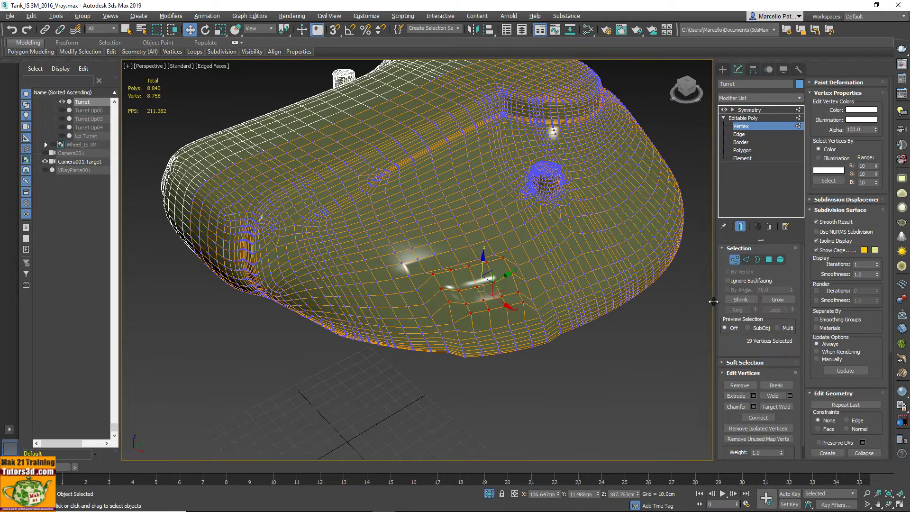
# Widen the viewport and grow the selection to 89 polygons by alternating Polygon/Vertex conversions
pyautogui.moveTo(714, 301); pyautogui.dragTo(804, 302)
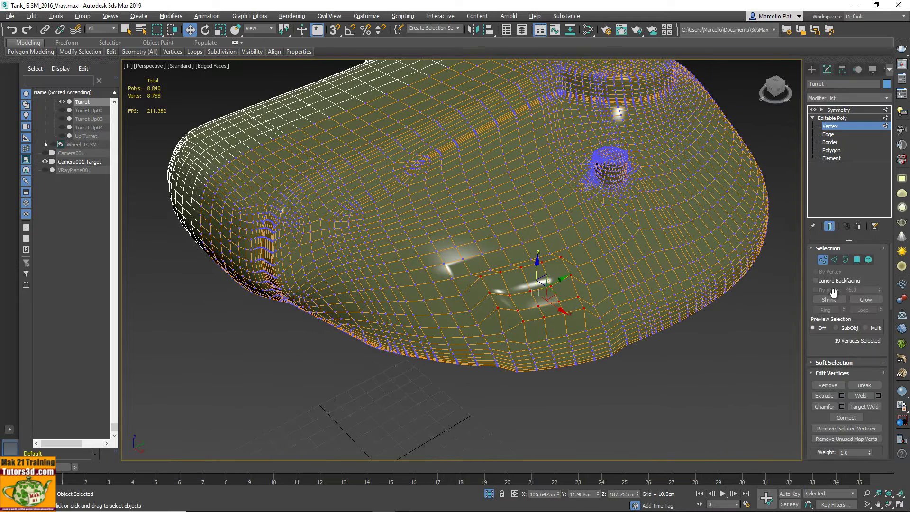
pyautogui.keyDown('ctrl'); pyautogui.click(857, 260); pyautogui.keyUp('ctrl')
pyautogui.keyDown('ctrl'); pyautogui.click(822, 260); pyautogui.keyUp('ctrl')
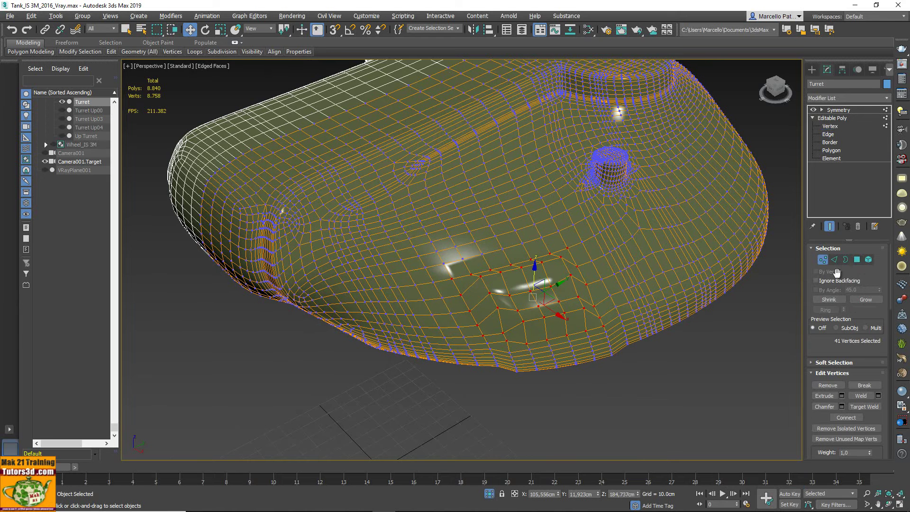
pyautogui.keyDown('ctrl'); pyautogui.click(857, 260); pyautogui.keyUp('ctrl')
pyautogui.keyDown('ctrl'); pyautogui.click(824, 261); pyautogui.keyUp('ctrl')
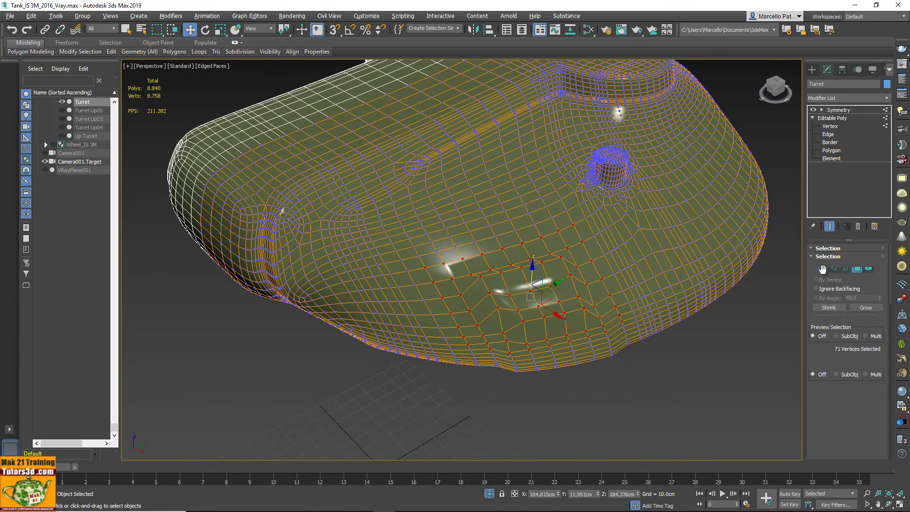
pyautogui.keyDown('ctrl'); pyautogui.click(857, 260); pyautogui.keyUp('ctrl')
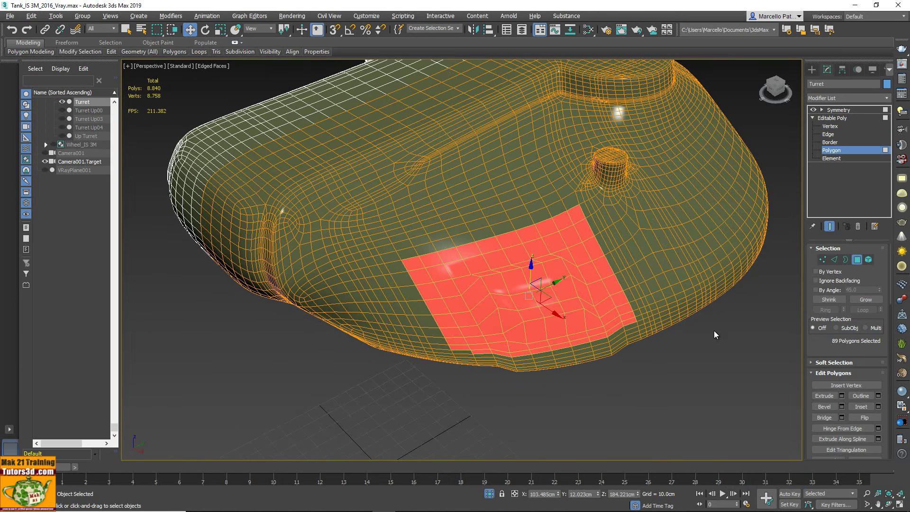
pyautogui.keyDown('alt'); pyautogui.moveTo(695, 285); pyautogui.dragTo(616, 299, button='middle'); pyautogui.keyUp('alt')
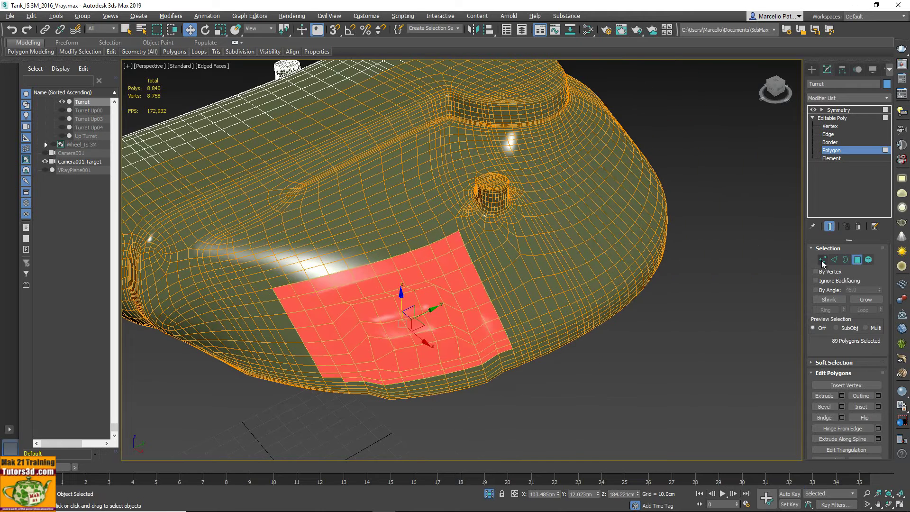
# Pick edges near the turret's right side and convert them to a four-polygon selection
pyautogui.click(834, 260)
pyautogui.click(589, 238)
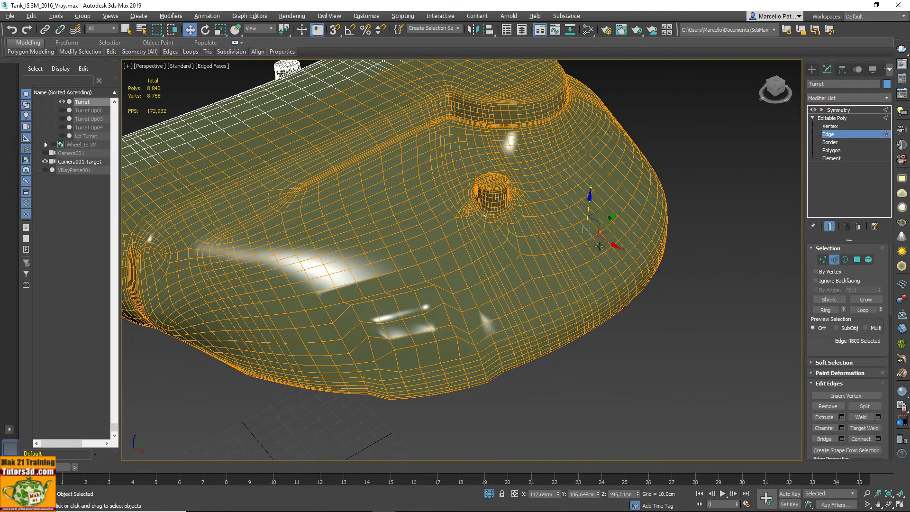
pyautogui.keyDown('ctrl'); pyautogui.click(599, 247); pyautogui.keyUp('ctrl')
pyautogui.keyDown('ctrl'); pyautogui.click(858, 260); pyautogui.keyUp('ctrl')
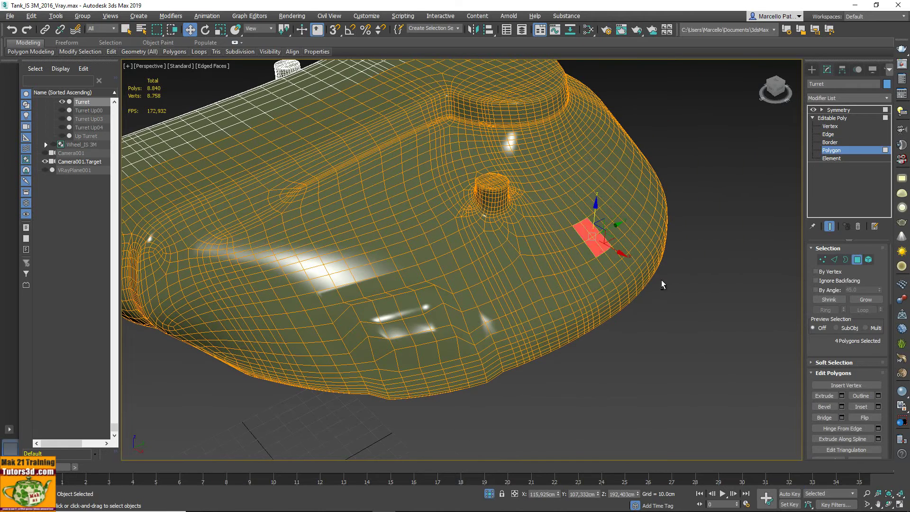
pyautogui.scroll(-3, 662, 279)
pyautogui.scroll(-3, 632, 272)
pyautogui.scroll(-3, 643, 289)
pyautogui.keyDown('alt'); pyautogui.moveTo(669, 318); pyautogui.dragTo(740, 277, button='middle'); pyautogui.keyUp('alt')
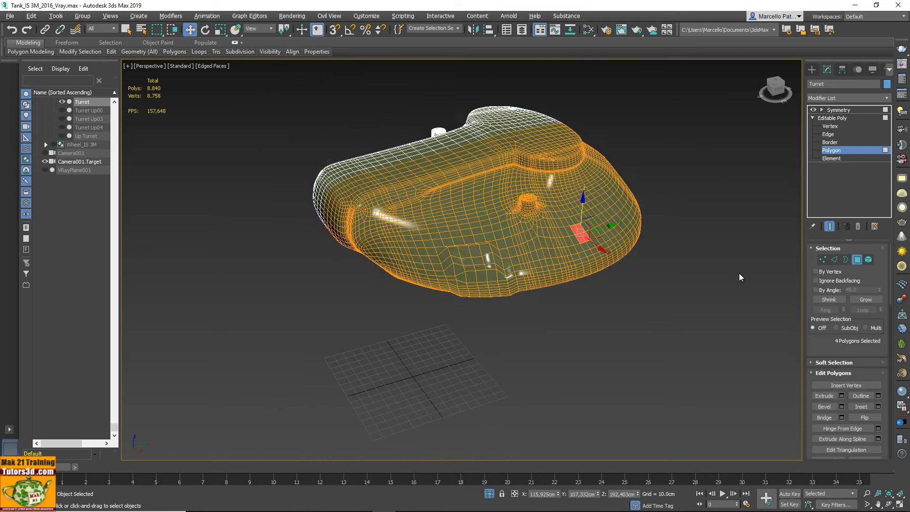
# Add a TurboSmooth modifier to the mirrored turret
pyautogui.click(850, 112)
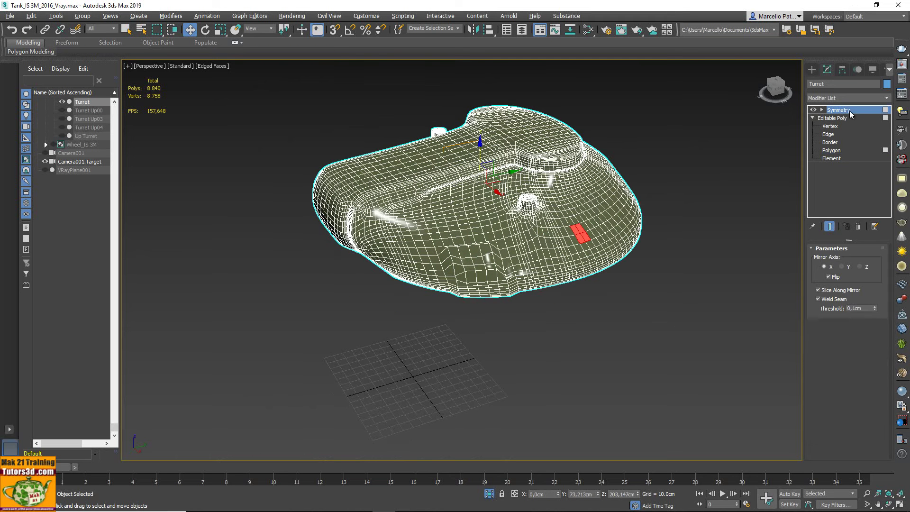
pyautogui.click(886, 99)
pyautogui.scroll(-5, 846, 285)
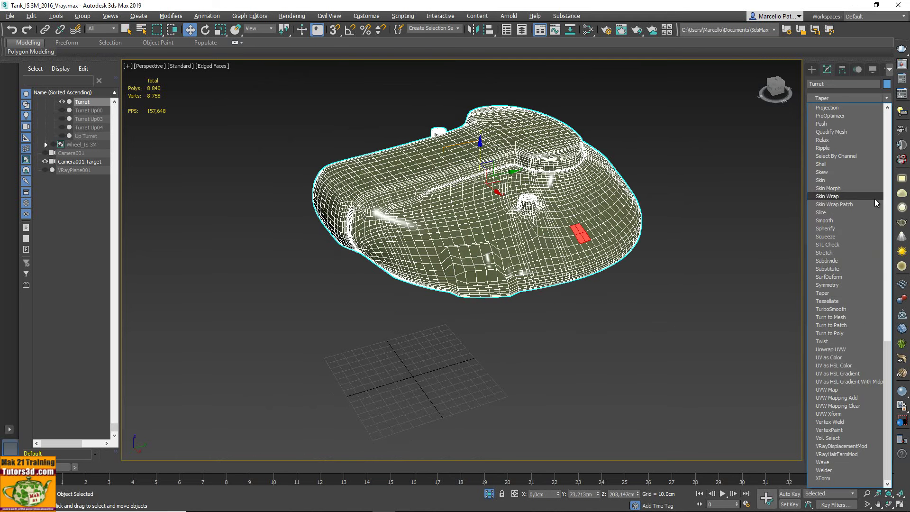
pyautogui.click(841, 314)
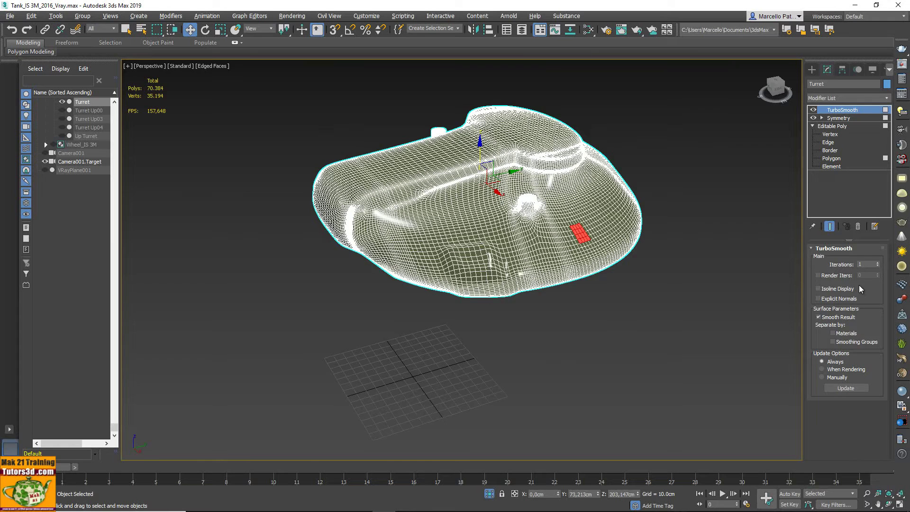
pyautogui.scroll(5, 654, 299)
pyautogui.scroll(-1, 616, 269)
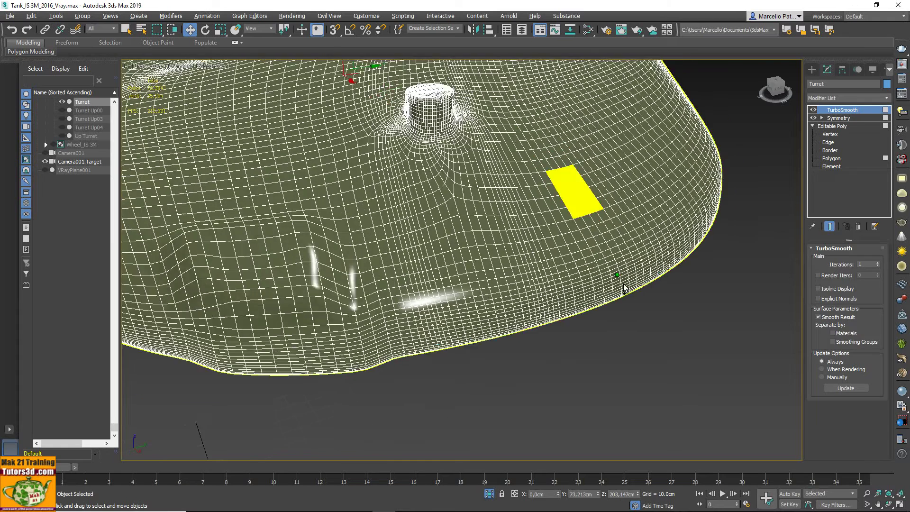
# Drag-select four polygons on the turret side in Editable Poly, then switch to Vertex level
pyautogui.click(833, 158)
pyautogui.moveTo(677, 294)
pyautogui.mouseDown(button='middle')
pyautogui.moveTo(671, 319)
pyautogui.moveTo(684, 344)
pyautogui.mouseUp(button='middle')
pyautogui.scroll(-4, 683, 345)
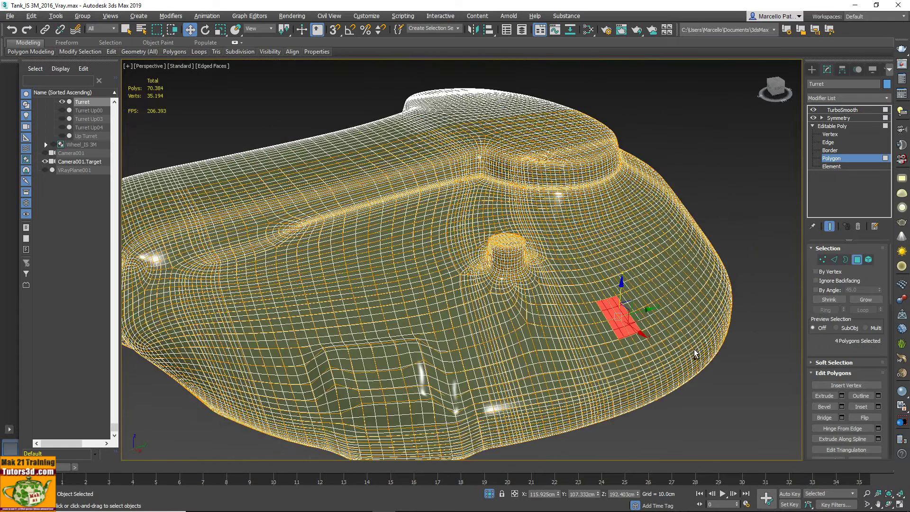
pyautogui.press('1')
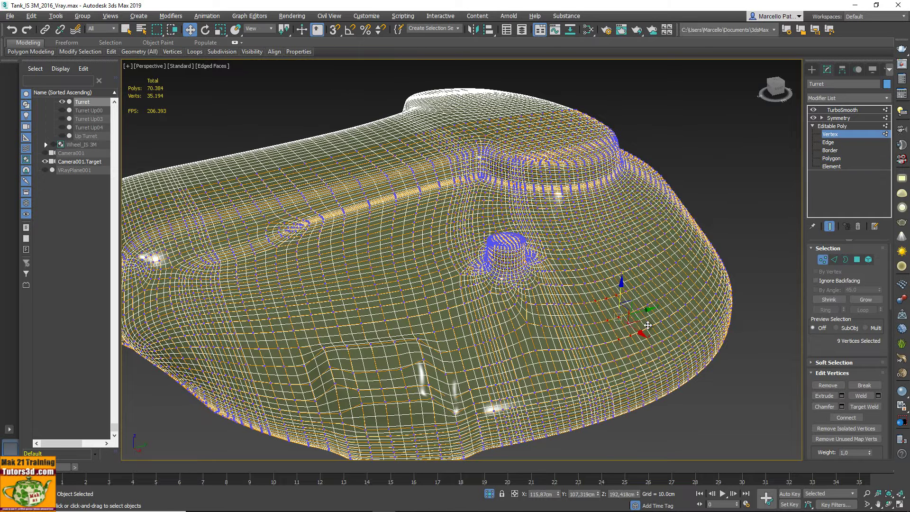
pyautogui.moveTo(622, 299); pyautogui.dragTo(625, 296)
# Pick five individual polygons on the turret side at Polygon level
pyautogui.click(858, 260)
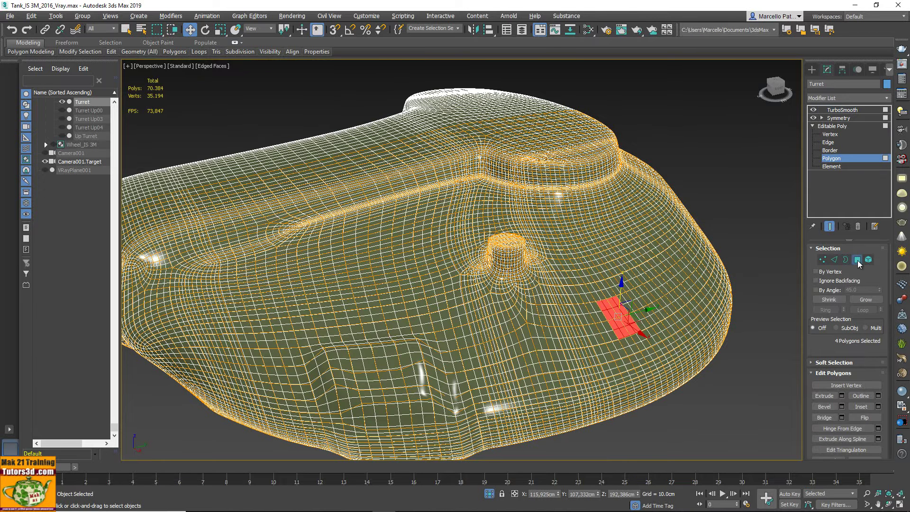
pyautogui.click(659, 325)
pyautogui.click(647, 293)
pyautogui.click(606, 325)
pyautogui.click(649, 273)
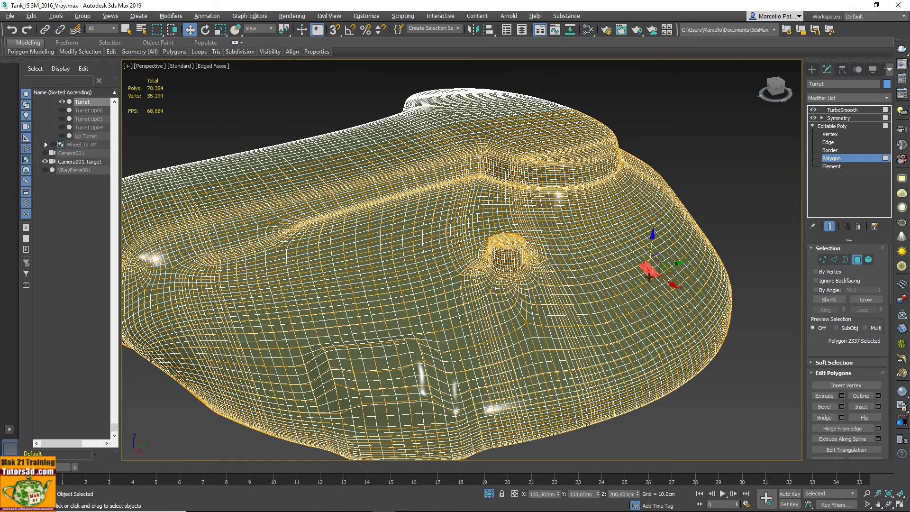
pyautogui.click(593, 309)
# Select several vertices across the turret surface at Vertex level
pyautogui.click(823, 260)
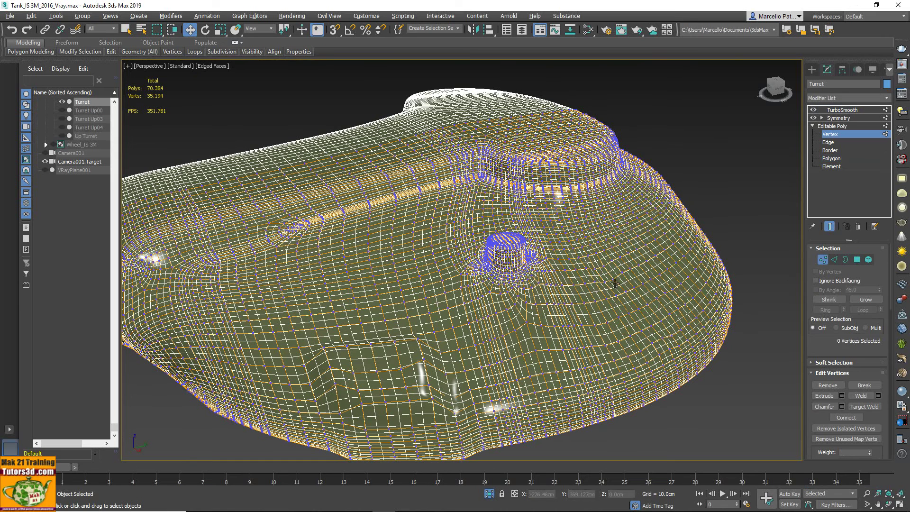
pyautogui.click(590, 313)
pyautogui.keyDown('ctrl'); pyautogui.click(555, 341); pyautogui.keyUp('ctrl')
pyautogui.keyDown('ctrl'); pyautogui.click(491, 370); pyautogui.keyUp('ctrl')
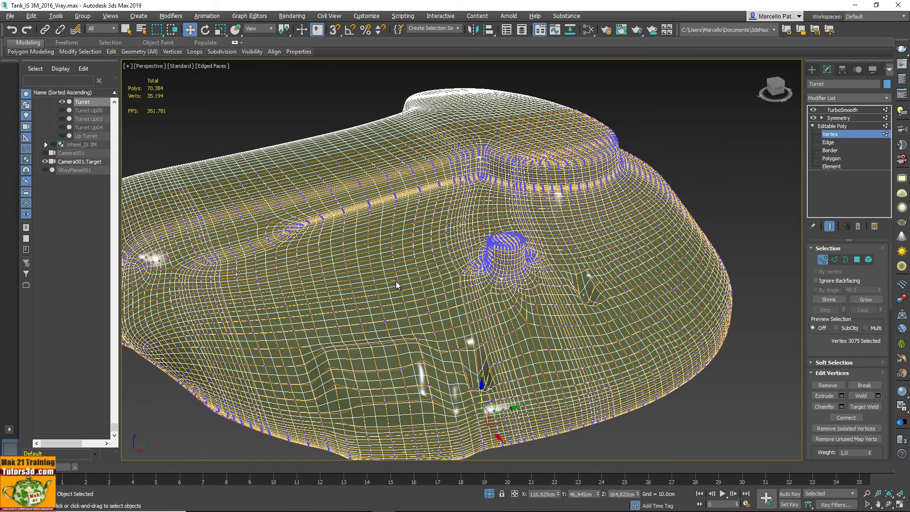
pyautogui.keyDown('ctrl'); pyautogui.click(319, 269); pyautogui.keyUp('ctrl')
pyautogui.keyDown('ctrl'); pyautogui.click(373, 312); pyautogui.keyUp('ctrl')
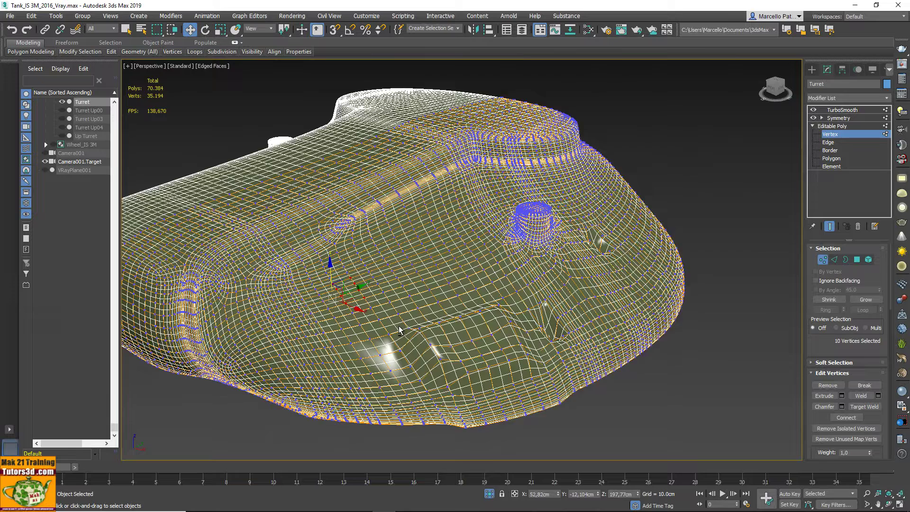
pyautogui.moveTo(374, 311)
pyautogui.keyDown('alt'); pyautogui.mouseDown(button='middle')
pyautogui.moveTo(595, 286)
pyautogui.moveTo(818, 323)
pyautogui.mouseUp(button='middle'); pyautogui.keyUp('alt')
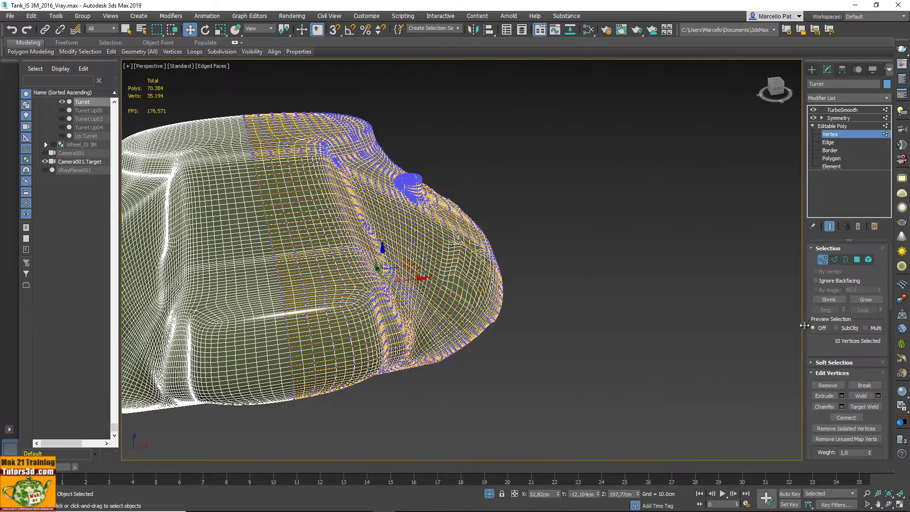
# Widen the command panel and grow the selection to 112 vertices through repeated conversions
pyautogui.moveTo(803, 325); pyautogui.dragTo(604, 347)
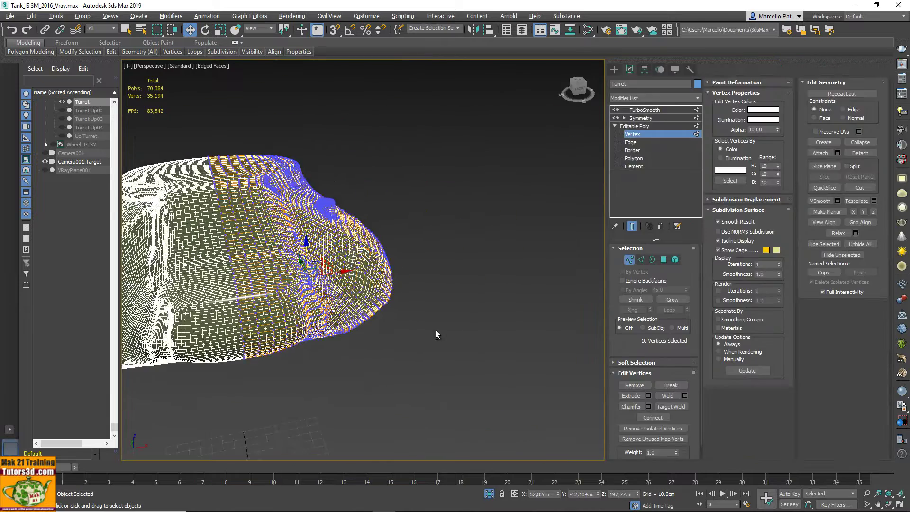
pyautogui.keyDown('alt'); pyautogui.moveTo(436, 334); pyautogui.dragTo(705, 308, button='middle'); pyautogui.keyUp('alt')
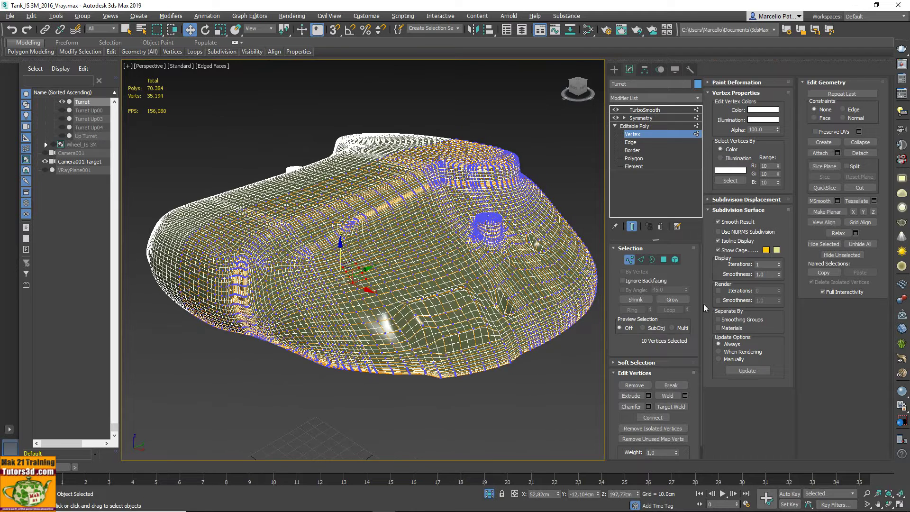
pyautogui.click(664, 260)
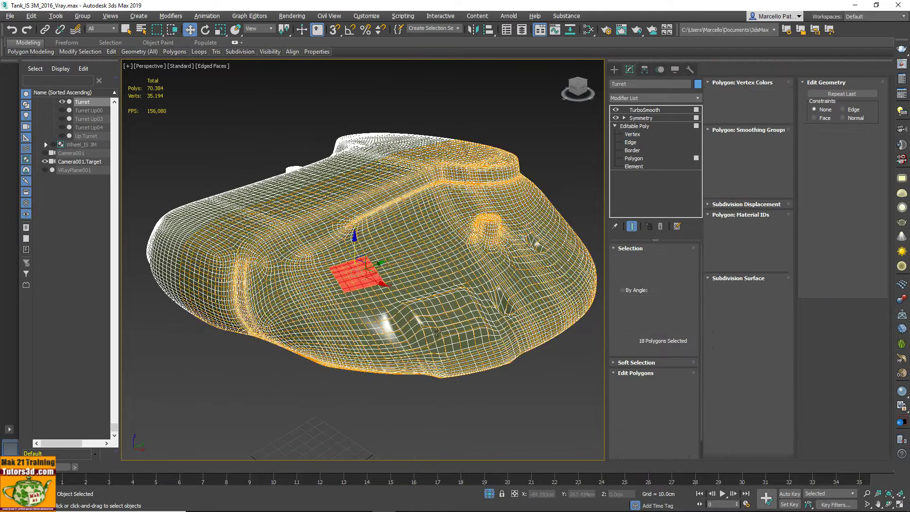
pyautogui.scroll(2, 450, 327)
pyautogui.scroll(3, 450, 328)
pyautogui.moveTo(450, 327); pyautogui.dragTo(475, 346, button='middle')
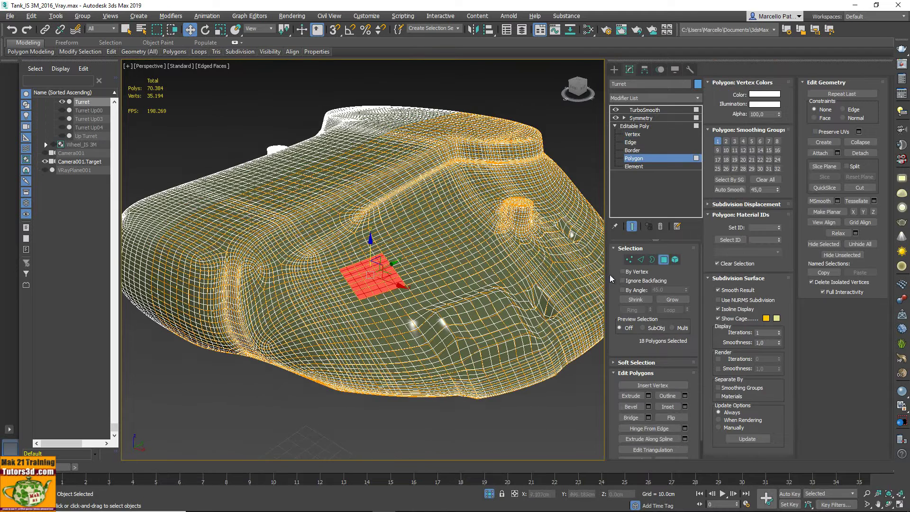
pyautogui.keyDown('ctrl'); pyautogui.click(629, 260); pyautogui.keyUp('ctrl')
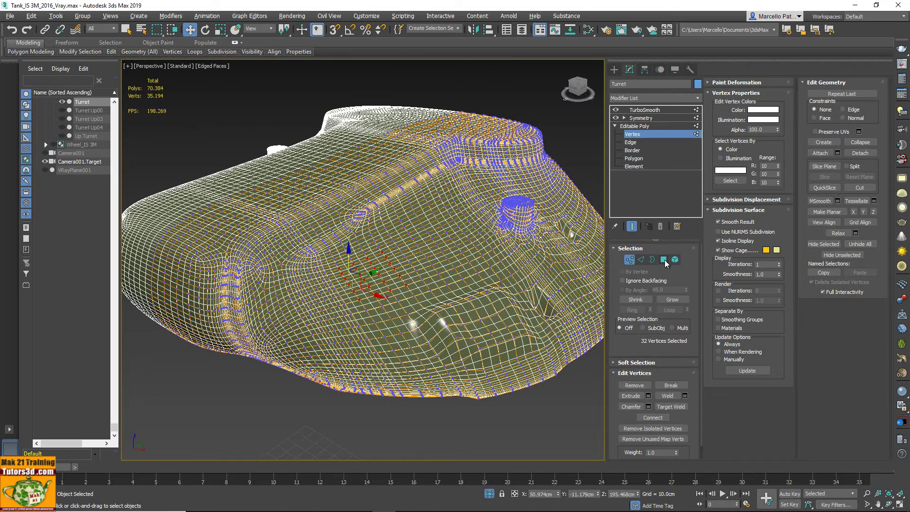
pyautogui.keyDown('ctrl'); pyautogui.click(666, 261); pyautogui.keyUp('ctrl')
pyautogui.scroll(2, 475, 302)
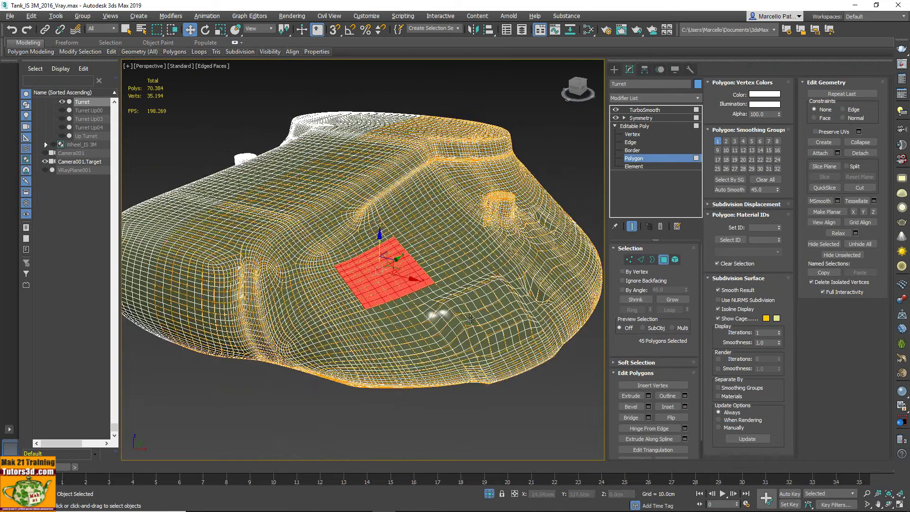
pyautogui.scroll(3, 476, 303)
pyautogui.scroll(2, 549, 324)
pyautogui.press('7')
pyautogui.keyDown('ctrl'); pyautogui.click(629, 260); pyautogui.keyUp('ctrl')
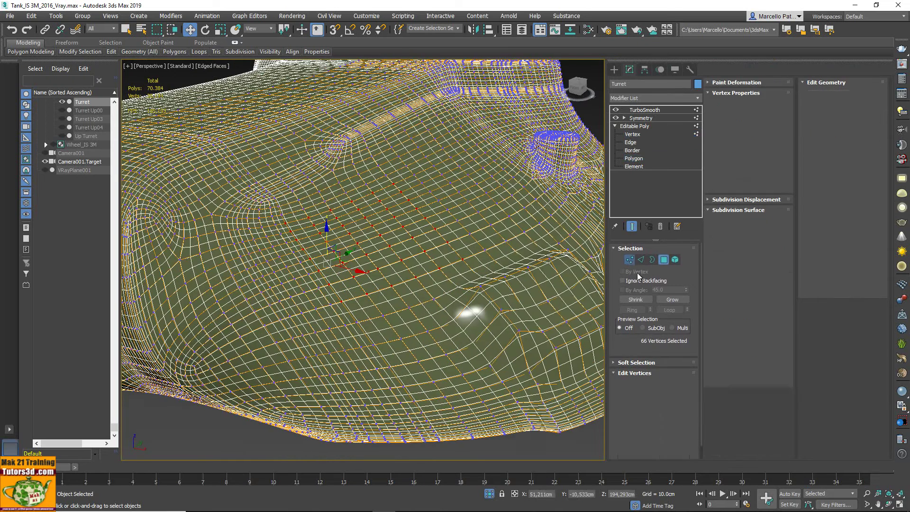
pyautogui.scroll(-2, 462, 317)
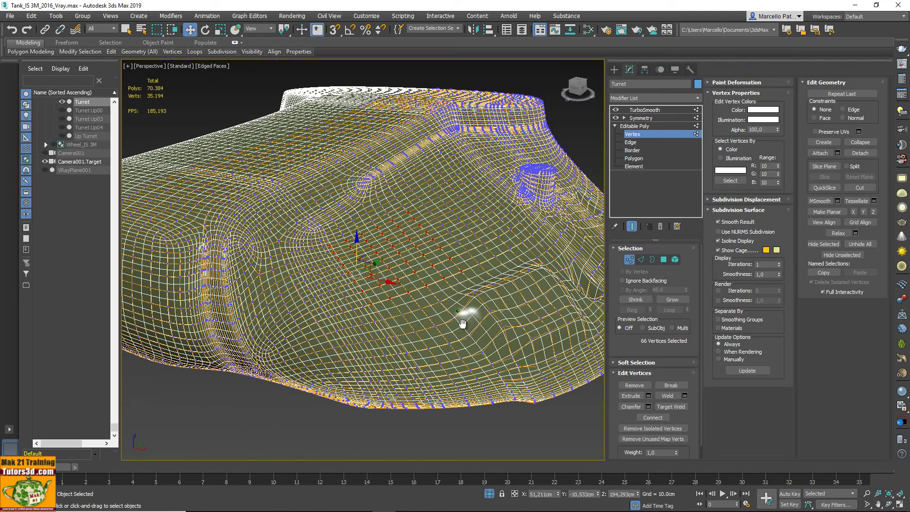
pyautogui.keyDown('ctrl'); pyautogui.click(664, 260); pyautogui.keyUp('ctrl')
pyautogui.keyDown('alt'); pyautogui.moveTo(424, 339); pyautogui.dragTo(436, 349, button='middle'); pyautogui.keyUp('alt')
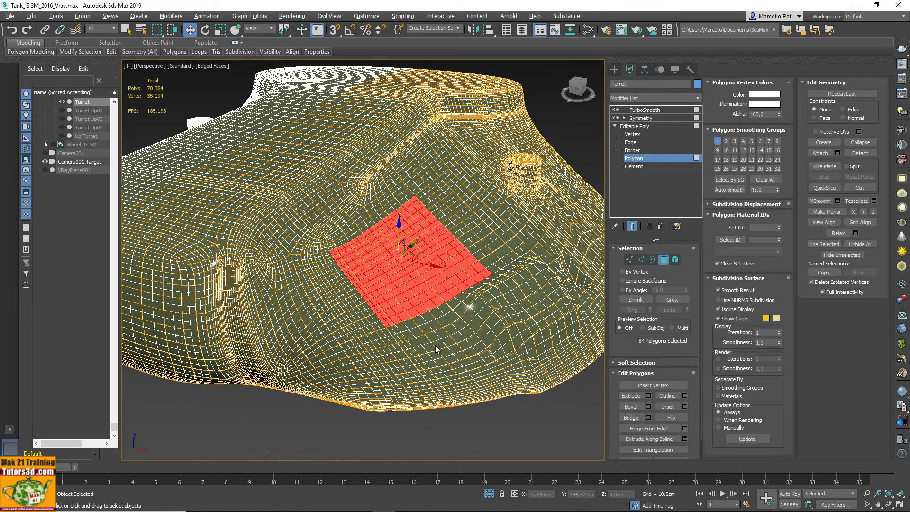
pyautogui.keyDown('ctrl'); pyautogui.click(630, 260); pyautogui.keyUp('ctrl')
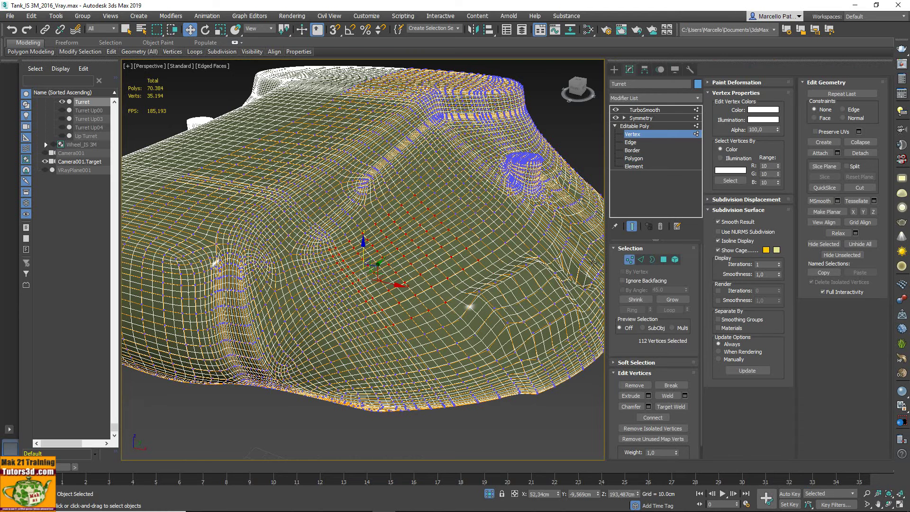
# Quit 3ds Max 2019 with Don't Save and launch 3ds Max 2016
pyautogui.click(896, 5)
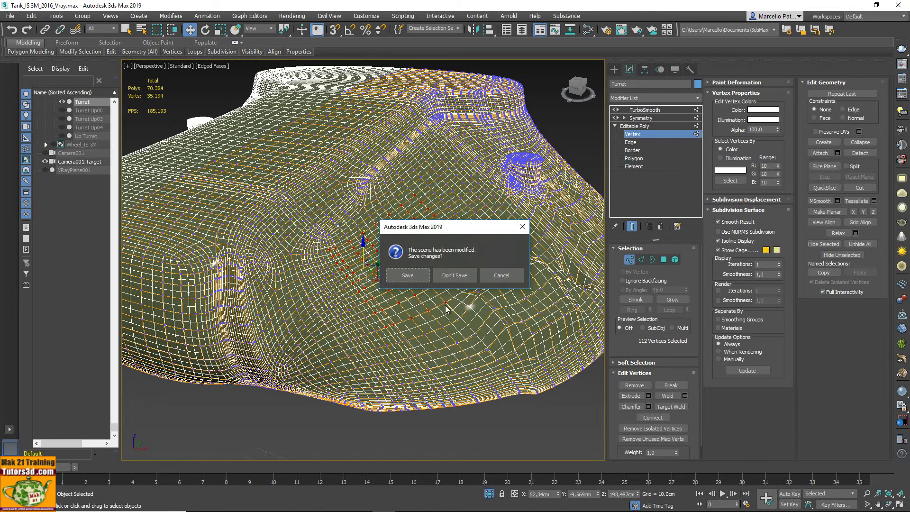
pyautogui.click(455, 276)
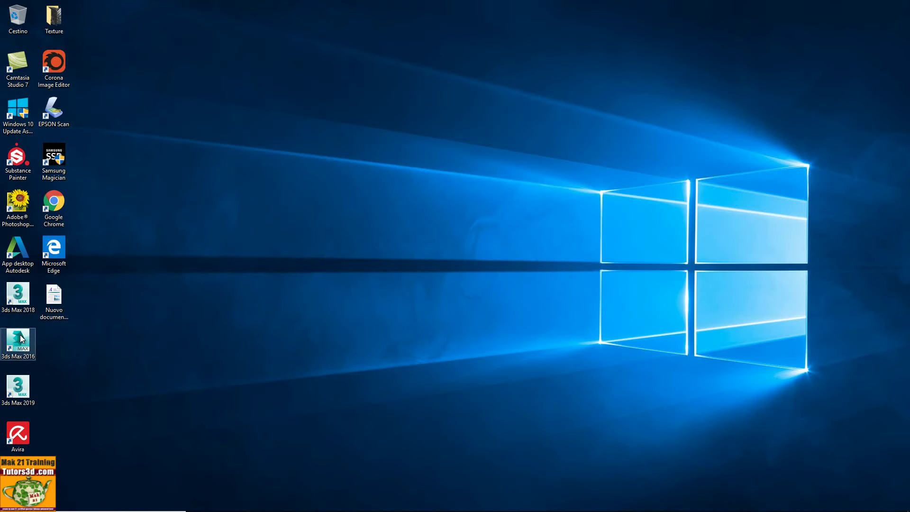
pyautogui.doubleClick(18, 343)
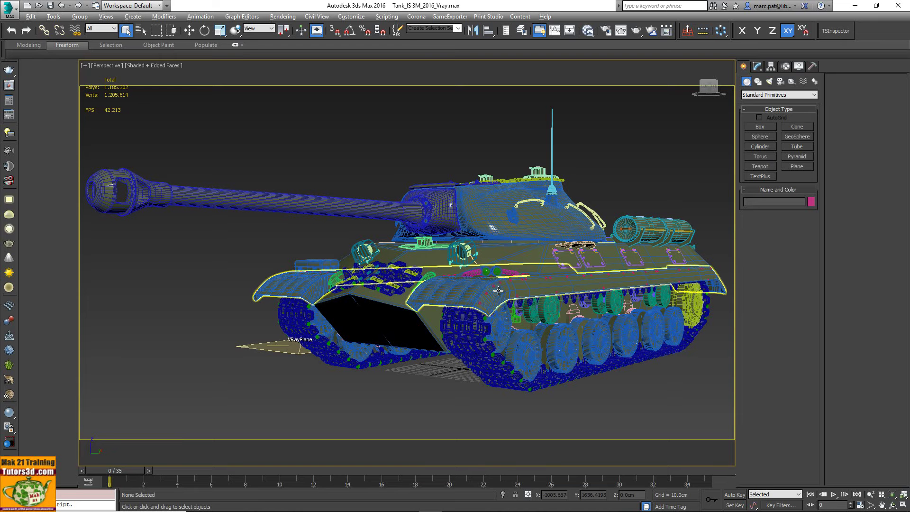
# Open the Turret_IS 3M group, isolate Turret, and maximize the Top viewport
pyautogui.click(481, 210)
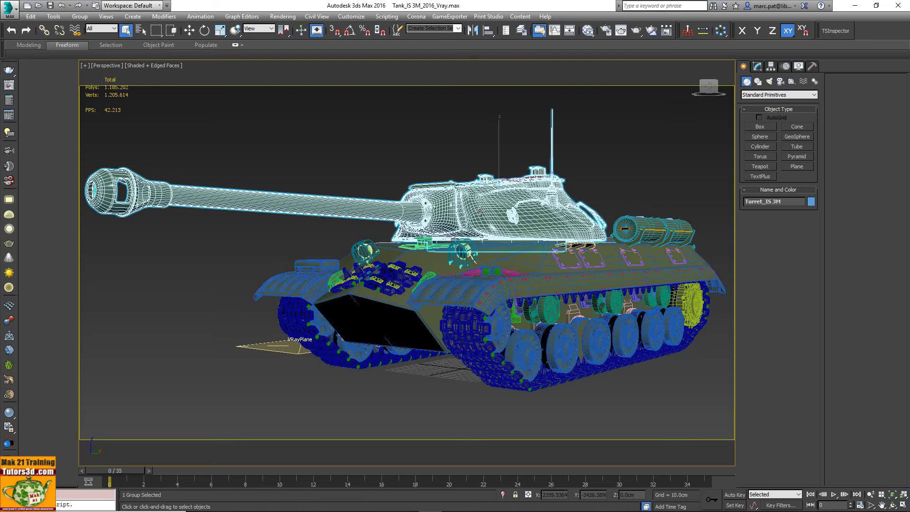
pyautogui.click(80, 15)
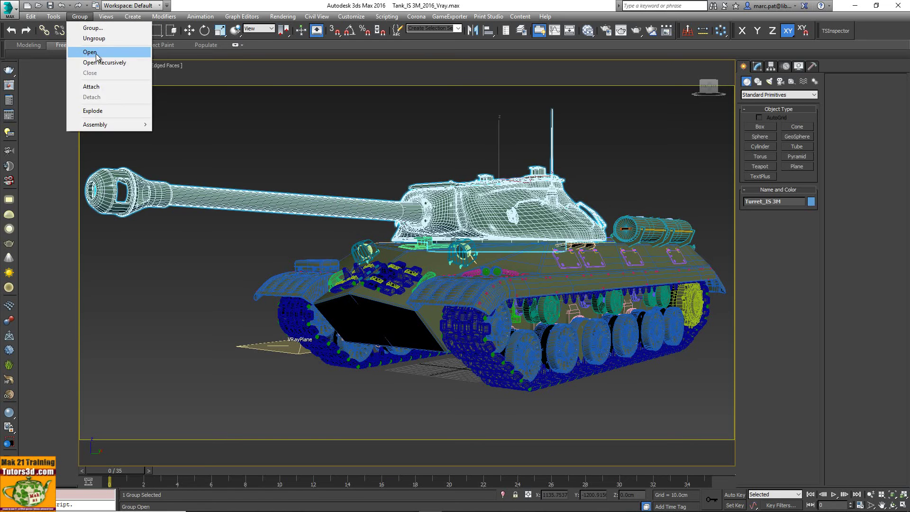
pyautogui.click(96, 55)
pyautogui.click(442, 190)
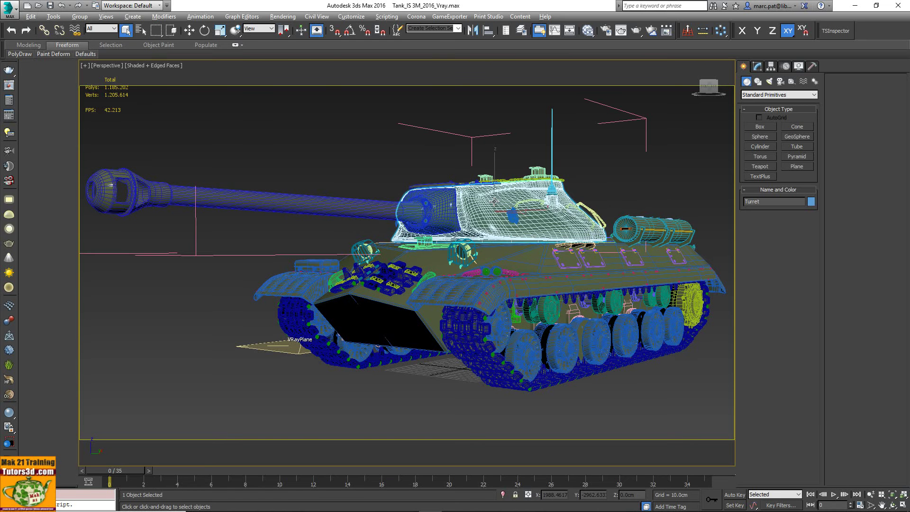
pyautogui.hotkey('alt', 'q')
pyautogui.hotkey('alt', 'w')
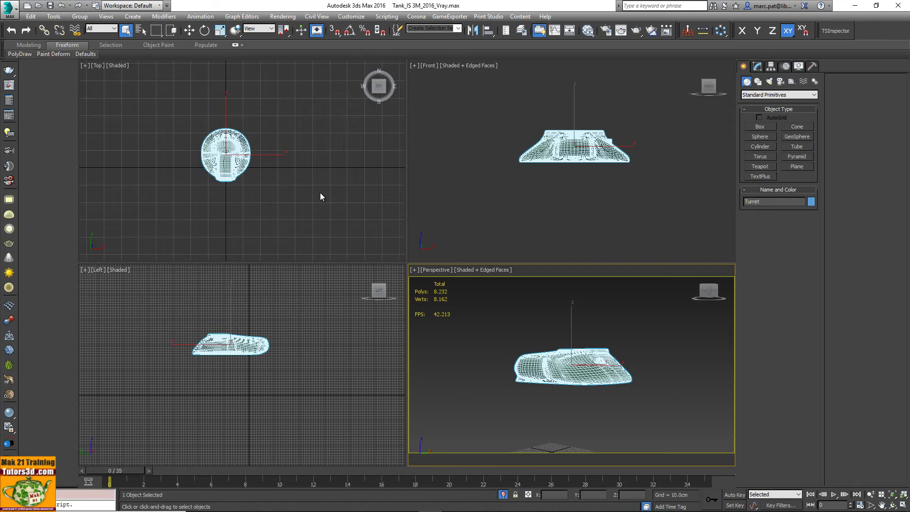
pyautogui.scroll(3, 270, 166)
pyautogui.hotkey('alt', 'w')
pyautogui.scroll(4, 284, 175)
pyautogui.scroll(3, 285, 175)
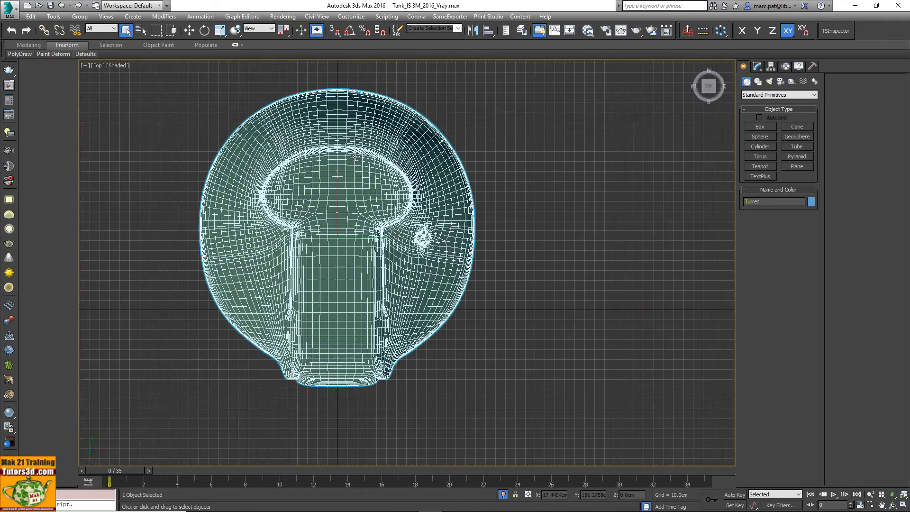
pyautogui.scroll(-1, 356, 156)
pyautogui.scroll(3, 474, 178)
pyautogui.scroll(-5, 463, 183)
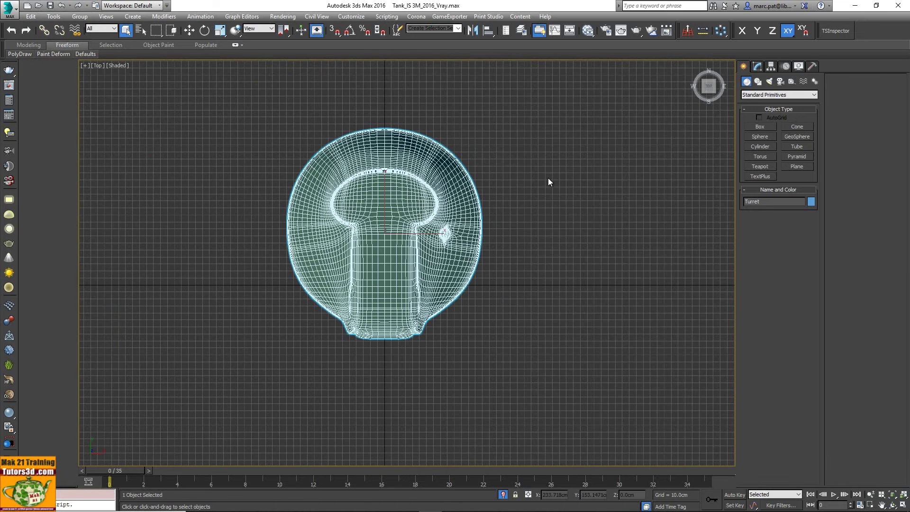
pyautogui.click(758, 66)
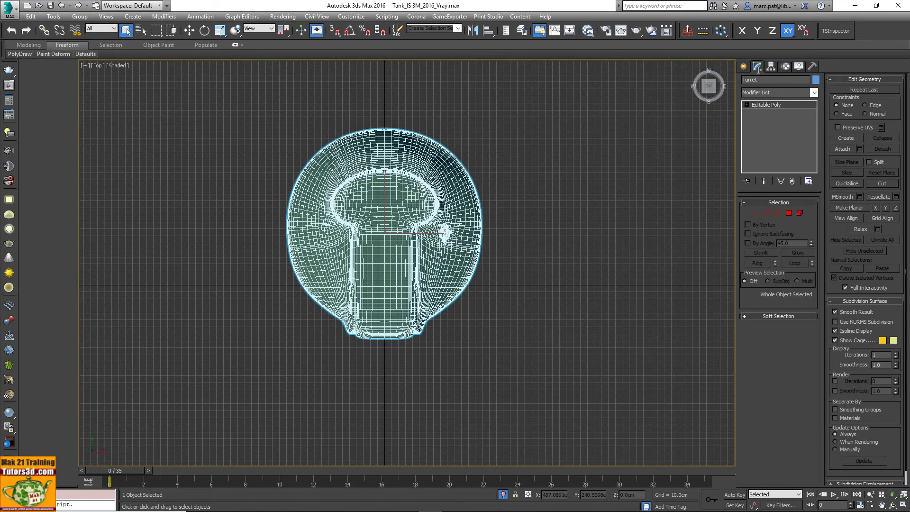
# Marquee-select and delete the turret's left-half polygons
pyautogui.click(788, 213)
pyautogui.moveTo(225, 88); pyautogui.dragTo(383, 376)
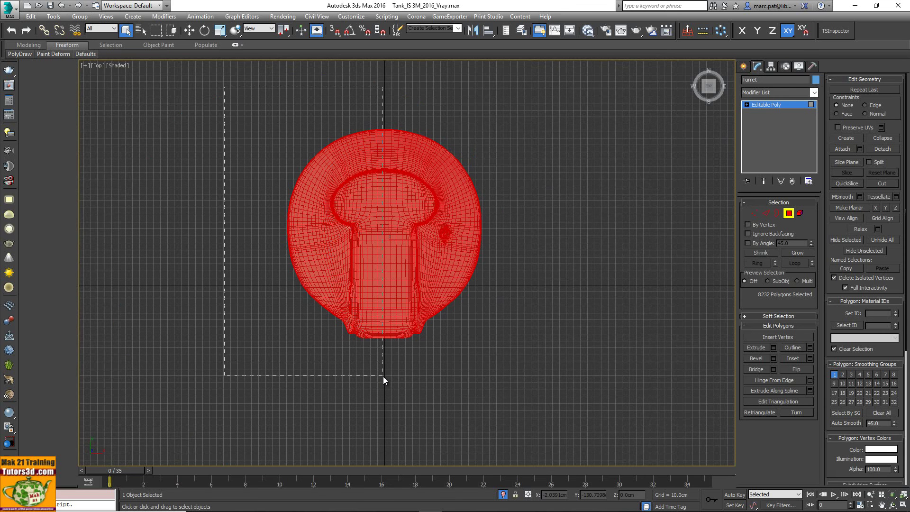
pyautogui.press('Delete')
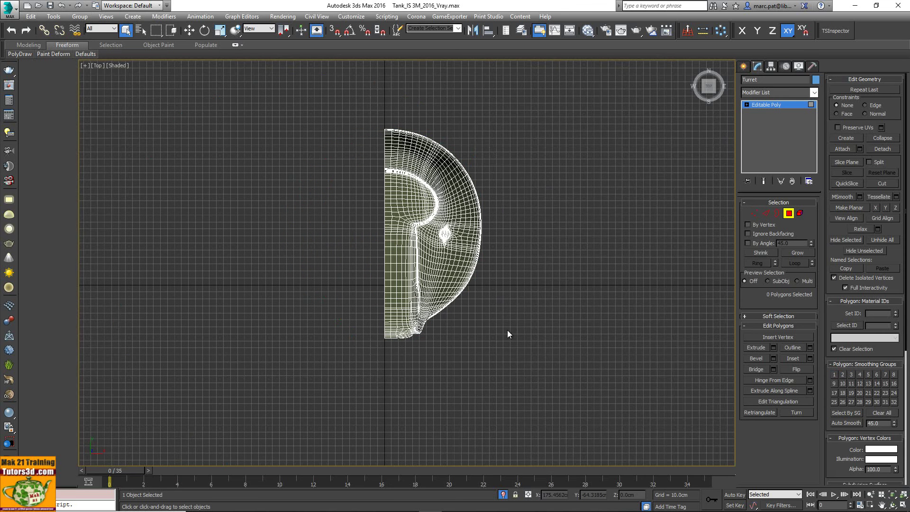
pyautogui.click(747, 105)
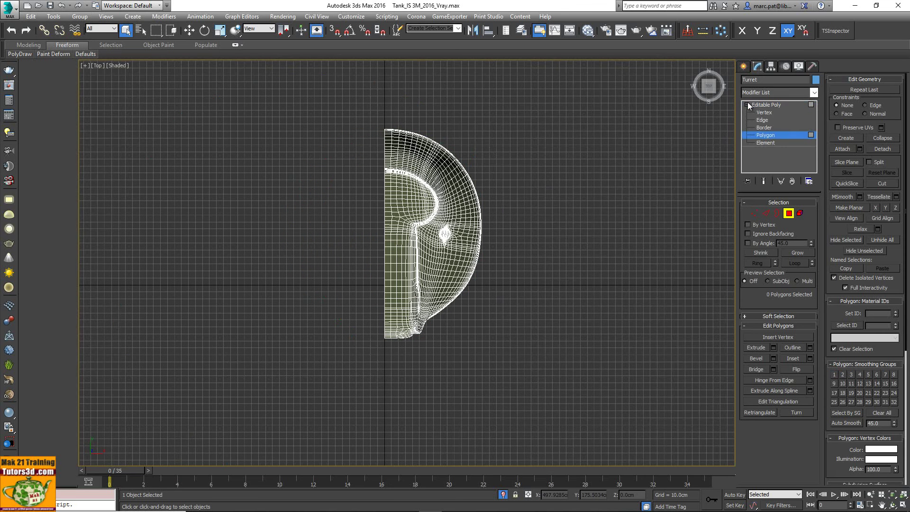
# Add a flipped Symmetry modifier and view the full turret in a maximized Perspective viewport
pyautogui.click(816, 92)
pyautogui.write('s')
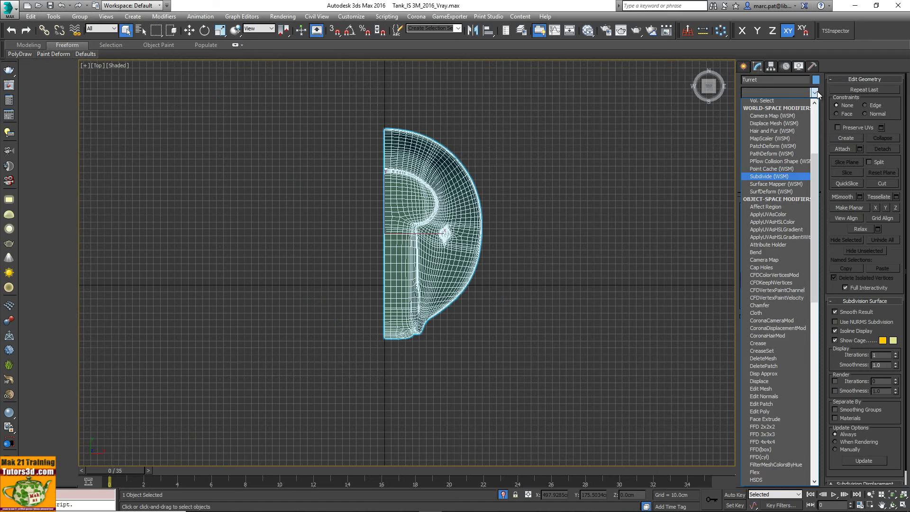
pyautogui.write('ymmetry')
pyautogui.press('Return')
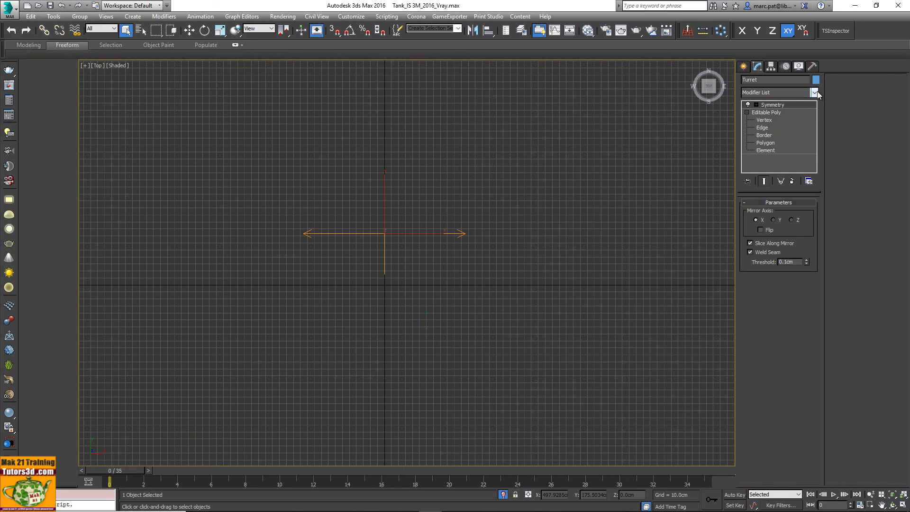
pyautogui.click(769, 231)
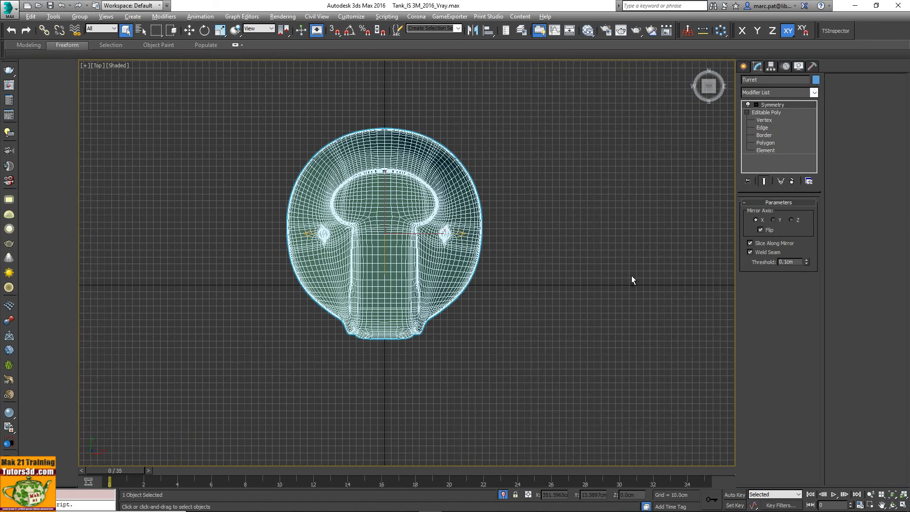
pyautogui.hotkey('alt', 'w')
pyautogui.middleClick(500, 302)
pyautogui.hotkey('alt', 'w')
pyautogui.moveTo(499, 302)
pyautogui.keyDown('alt'); pyautogui.mouseDown(button='middle')
pyautogui.moveTo(524, 260)
pyautogui.moveTo(557, 279)
pyautogui.mouseUp(button='middle'); pyautogui.keyUp('alt')
pyautogui.scroll(5, 525, 260)
pyautogui.scroll(2, 530, 275)
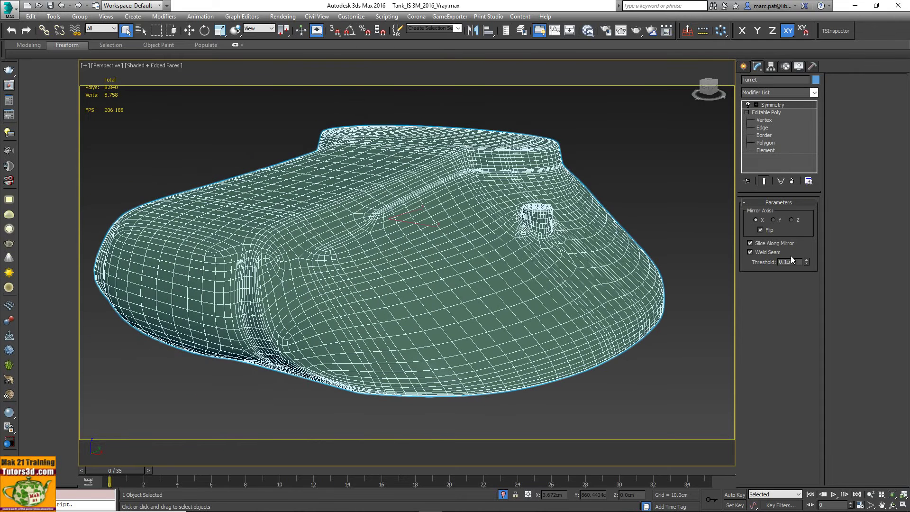
# Enter Polygon level on the base Editable Poly and widen the command panel
pyautogui.click(764, 119)
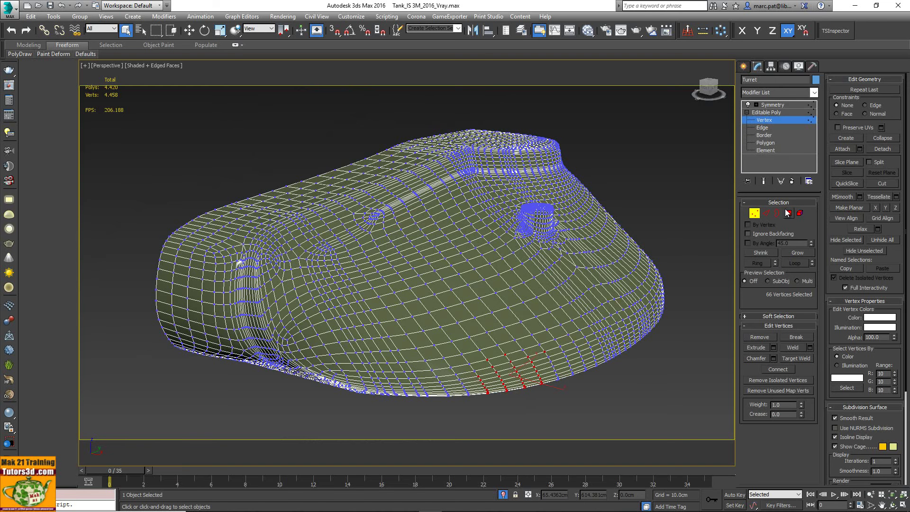
pyautogui.keyDown('ctrl'); pyautogui.click(788, 212); pyautogui.keyUp('ctrl')
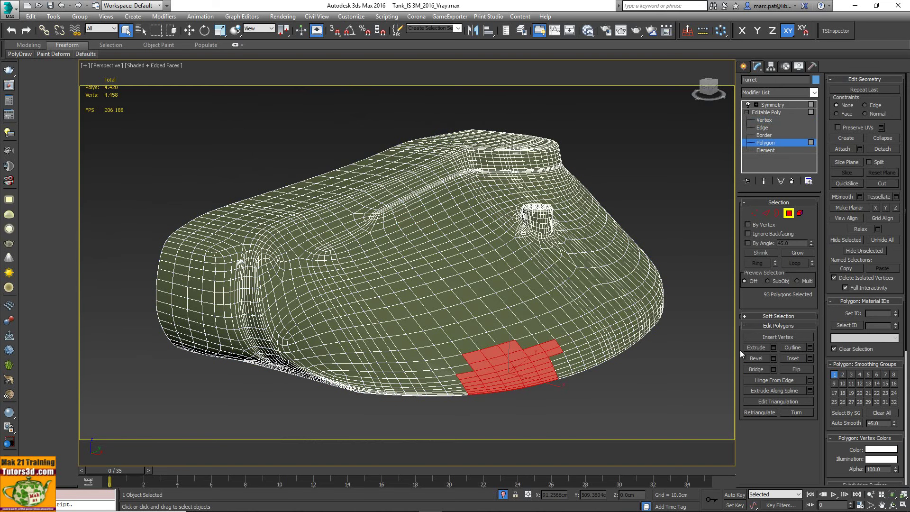
pyautogui.moveTo(737, 349); pyautogui.dragTo(619, 360)
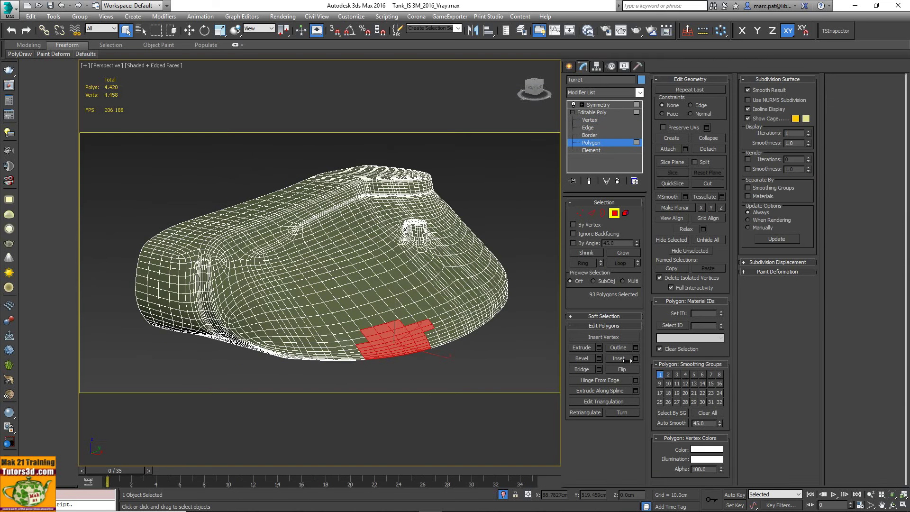
# Grow the lower-front patch to 300 polygons, ending as 336 vertices, then select Symmetry
pyautogui.click(581, 215)
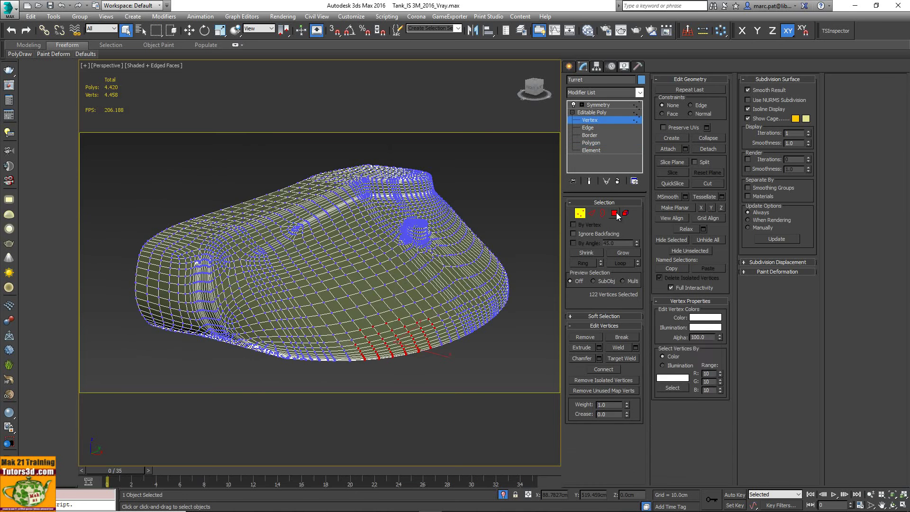
pyautogui.keyDown('ctrl'); pyautogui.click(615, 213); pyautogui.keyUp('ctrl')
pyautogui.click(581, 213)
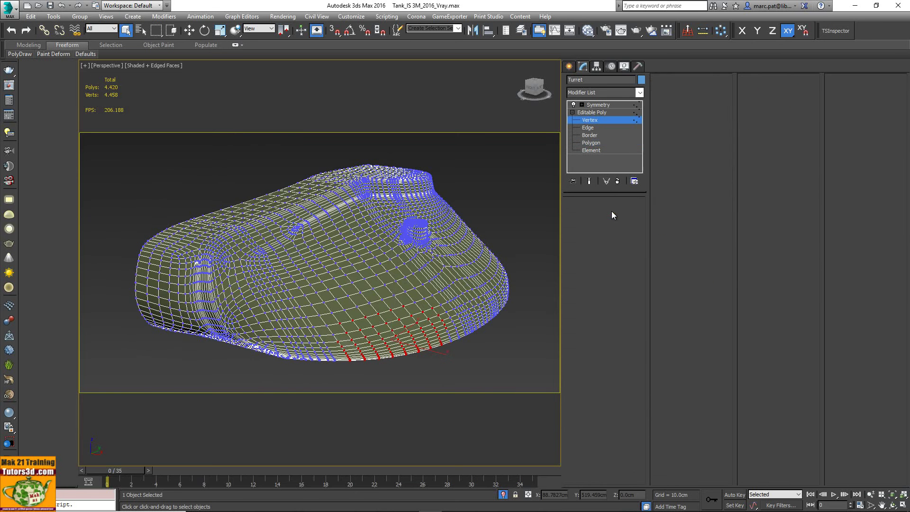
pyautogui.keyDown('ctrl'); pyautogui.click(614, 212); pyautogui.keyUp('ctrl')
pyautogui.click(581, 214)
pyautogui.keyDown('ctrl'); pyautogui.click(615, 214); pyautogui.keyUp('ctrl')
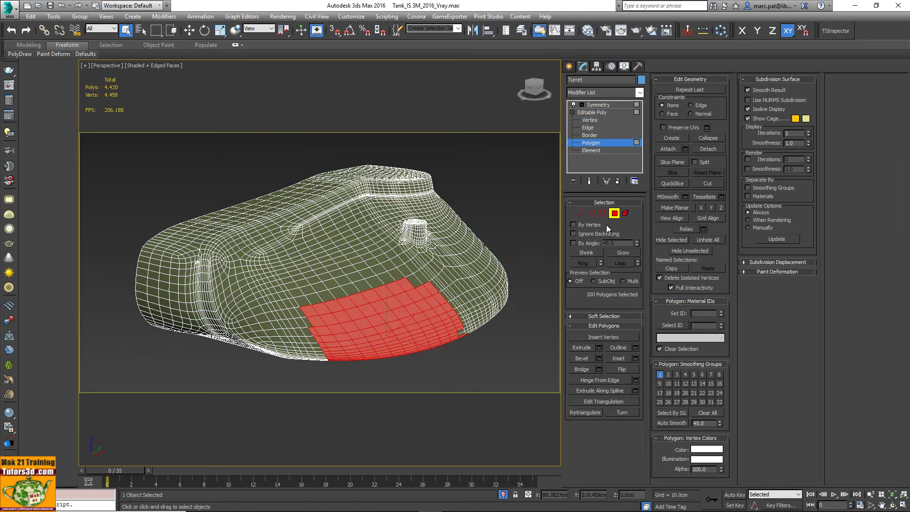
pyautogui.click(582, 217)
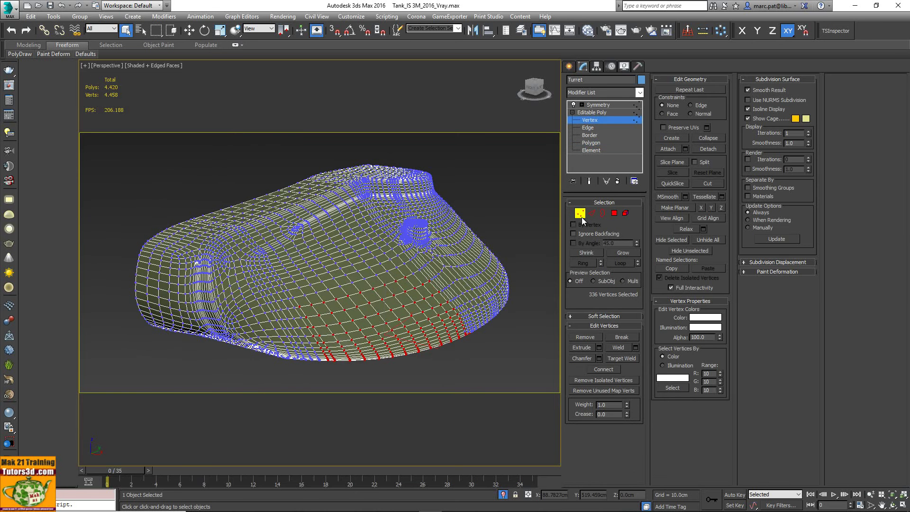
pyautogui.click(605, 105)
# Add TurboSmooth above Symmetry and return to the base mesh's Vertex level
pyautogui.click(639, 93)
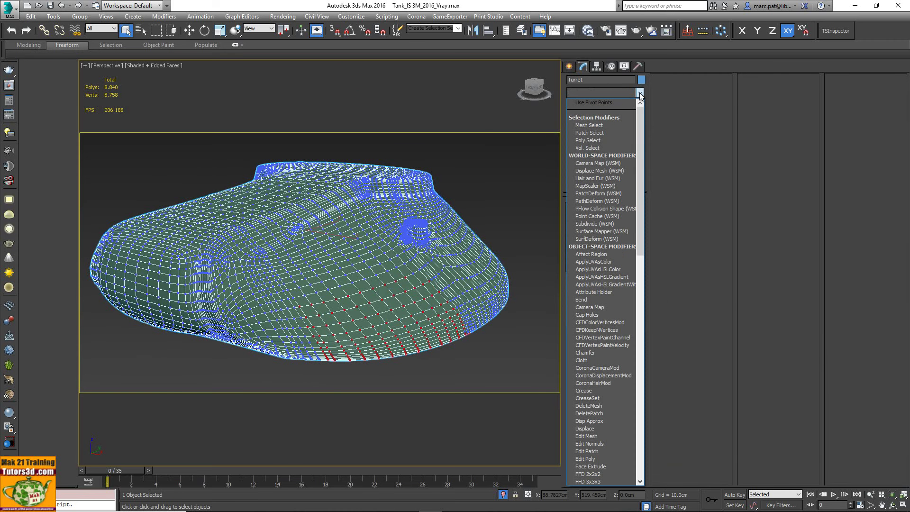
pyautogui.scroll(-10, 612, 306)
pyautogui.click(620, 342)
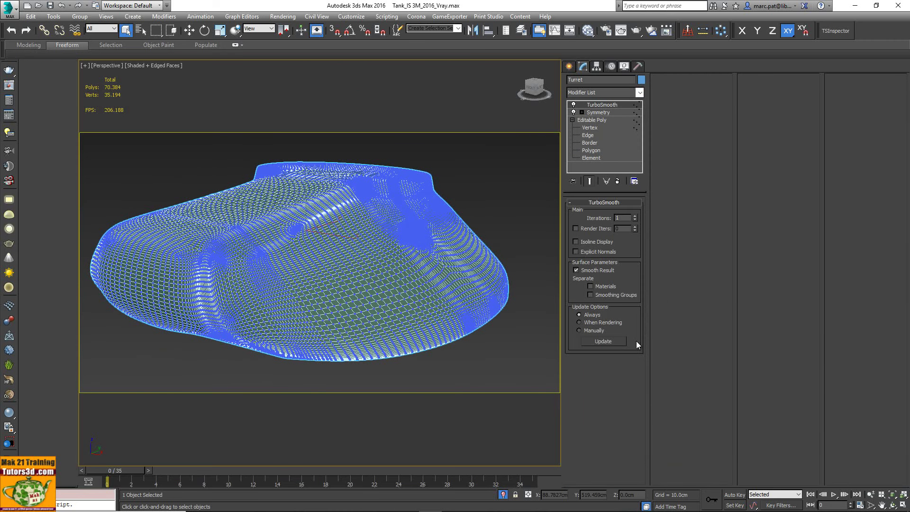
pyautogui.press('1')
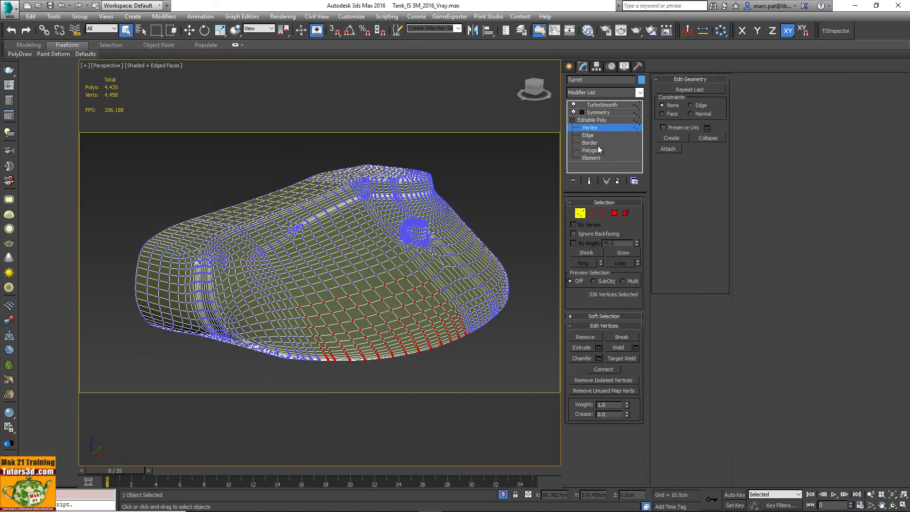
# Select a 257-polygon patch along the lower rim, finishing at Vertex level
pyautogui.keyDown('ctrl'); pyautogui.click(615, 213); pyautogui.keyUp('ctrl')
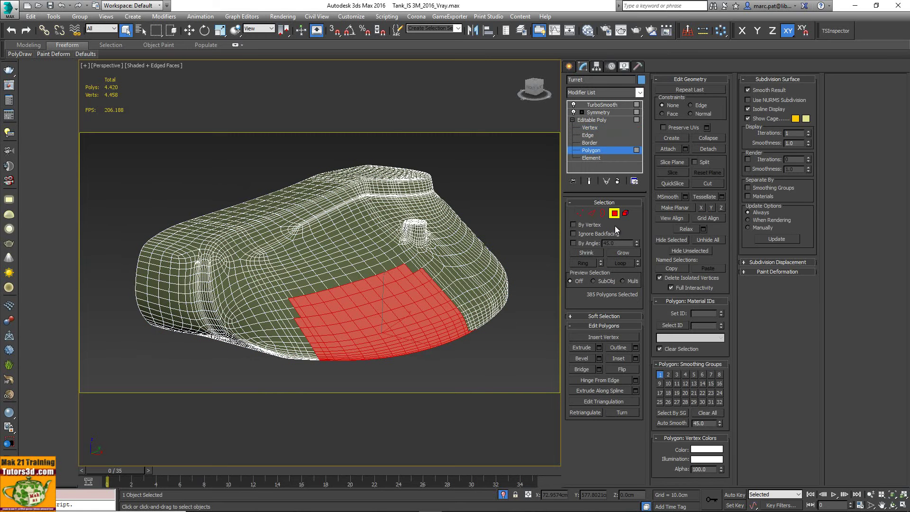
pyautogui.keyDown('ctrl'); pyautogui.click(582, 215); pyautogui.keyUp('ctrl')
pyautogui.keyDown('ctrl'); pyautogui.click(613, 214); pyautogui.keyUp('ctrl')
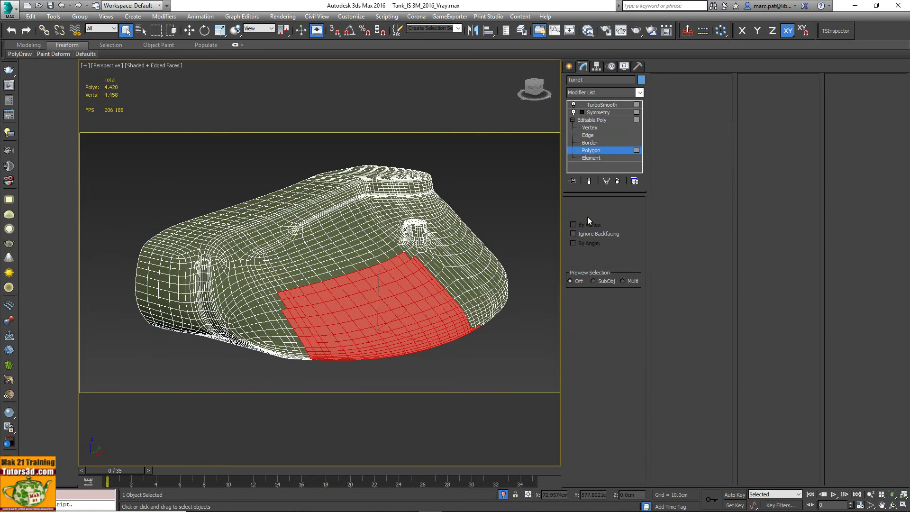
pyautogui.keyDown('ctrl'); pyautogui.click(615, 213); pyautogui.keyUp('ctrl')
pyautogui.keyDown('ctrl'); pyautogui.click(581, 213); pyautogui.keyUp('ctrl')
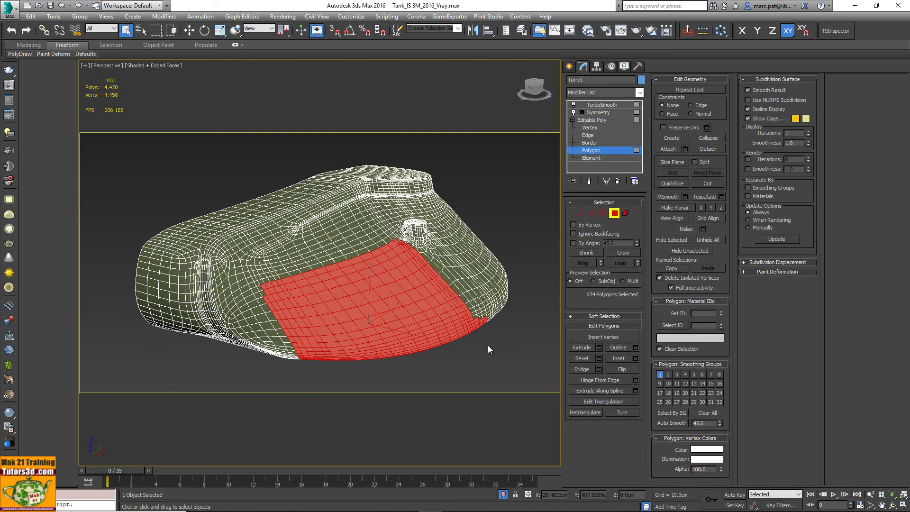
pyautogui.click(581, 214)
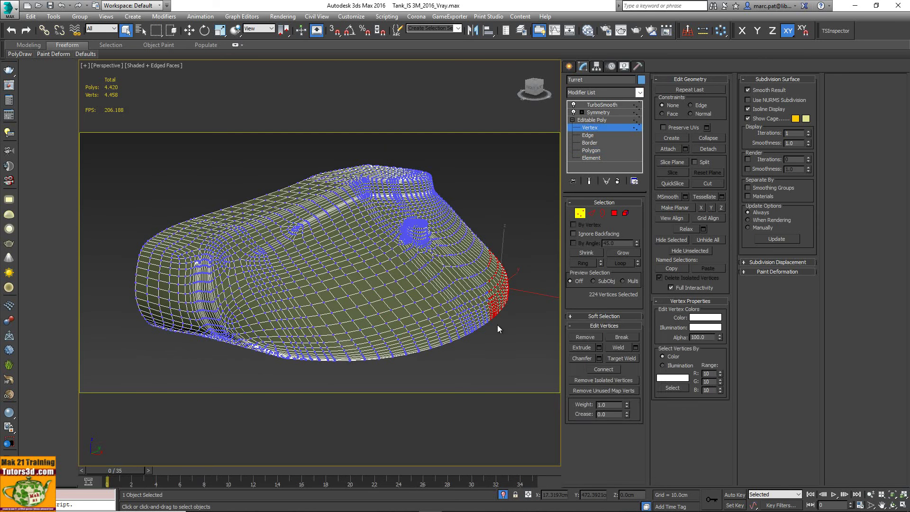
# At Polygon level, turn on Show End Result to see the smoothed, mirrored turret
pyautogui.press('4')
pyautogui.moveTo(543, 273)
pyautogui.keyDown('alt'); pyautogui.mouseDown(button='middle')
pyautogui.moveTo(432, 301)
pyautogui.moveTo(322, 348)
pyautogui.mouseUp(button='middle'); pyautogui.keyUp('alt')
pyautogui.scroll(3, 322, 348)
pyautogui.scroll(3, 350, 343)
pyautogui.scroll(3, 413, 316)
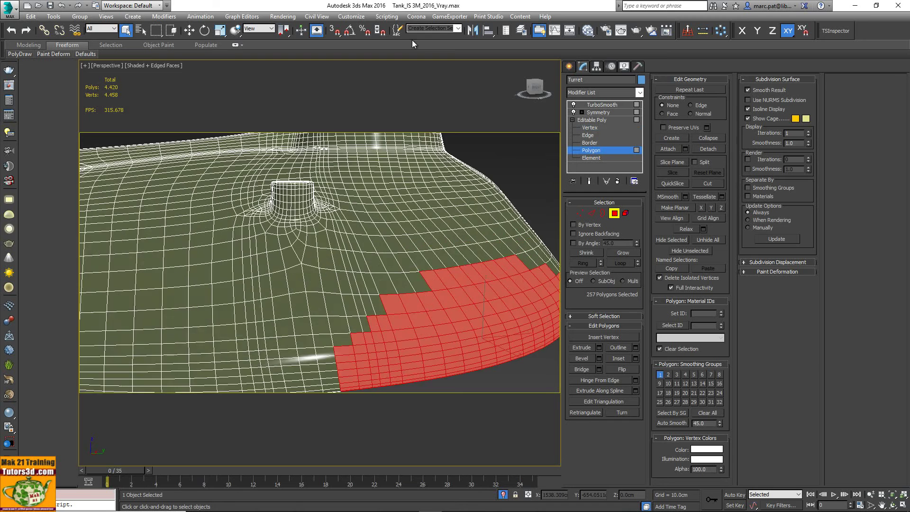
pyautogui.scroll(-5, 399, 284)
pyautogui.moveTo(399, 285)
pyautogui.keyDown('alt'); pyautogui.mouseDown(button='middle')
pyautogui.moveTo(391, 284)
pyautogui.moveTo(498, 288)
pyautogui.moveTo(453, 277)
pyautogui.mouseUp(button='middle'); pyautogui.keyUp('alt')
pyautogui.click(590, 182)
pyautogui.scroll(3, 454, 277)
pyautogui.scroll(2, 451, 263)
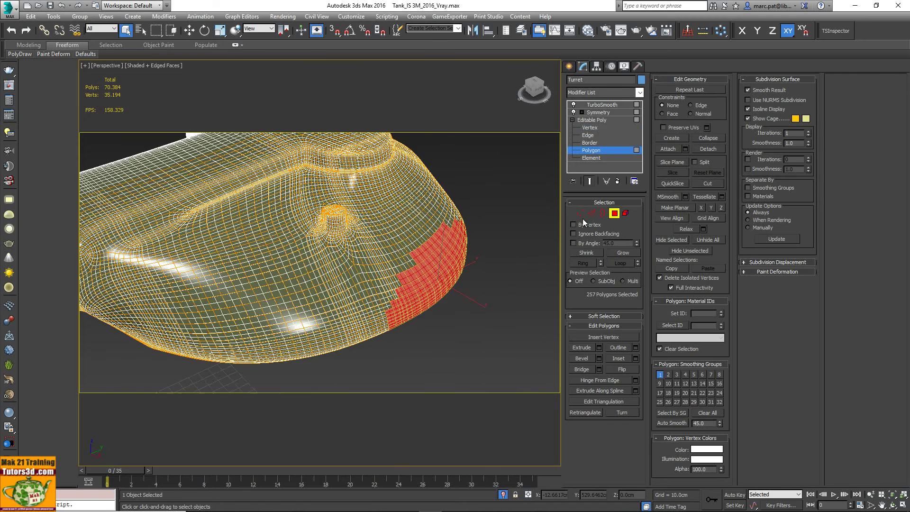
# Toggle Vertex back to Polygon, orbit the turret, and narrow the command panel for more viewport width
pyautogui.press('1')
pyautogui.scroll(-3, 349, 285)
pyautogui.keyDown('alt'); pyautogui.moveTo(342, 341); pyautogui.dragTo(349, 352, button='middle'); pyautogui.keyUp('alt')
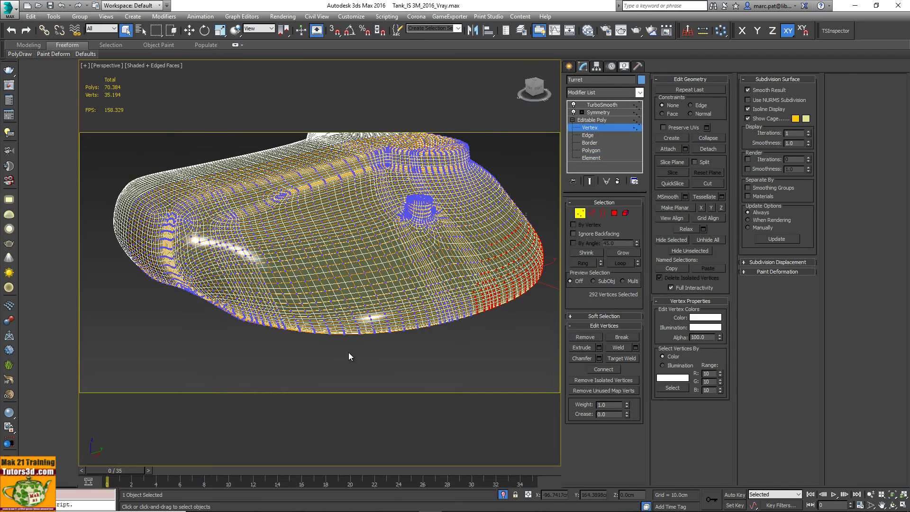
pyautogui.click(613, 213)
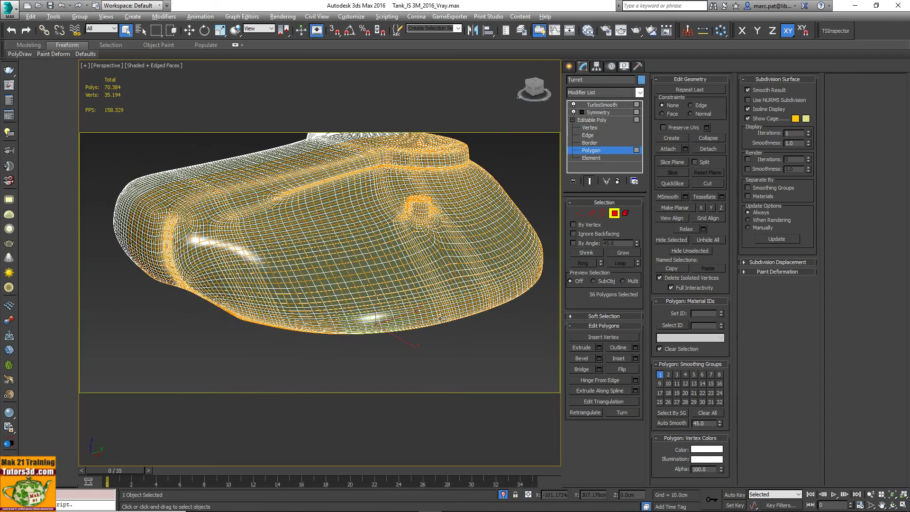
pyautogui.moveTo(441, 320)
pyautogui.keyDown('alt'); pyautogui.mouseDown(button='middle')
pyautogui.moveTo(466, 328)
pyautogui.moveTo(564, 268)
pyautogui.mouseUp(button='middle'); pyautogui.keyUp('alt')
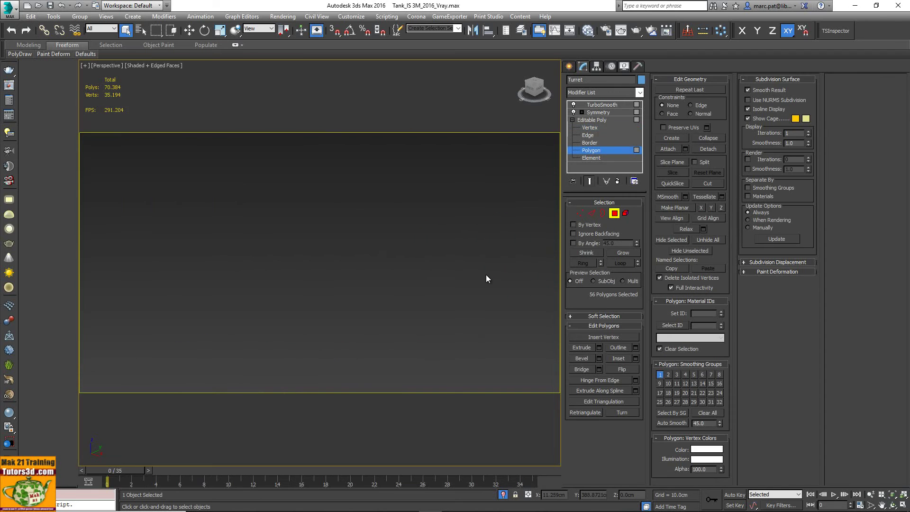
pyautogui.keyDown('alt'); pyautogui.moveTo(484, 278); pyautogui.dragTo(437, 268, button='middle'); pyautogui.keyUp('alt')
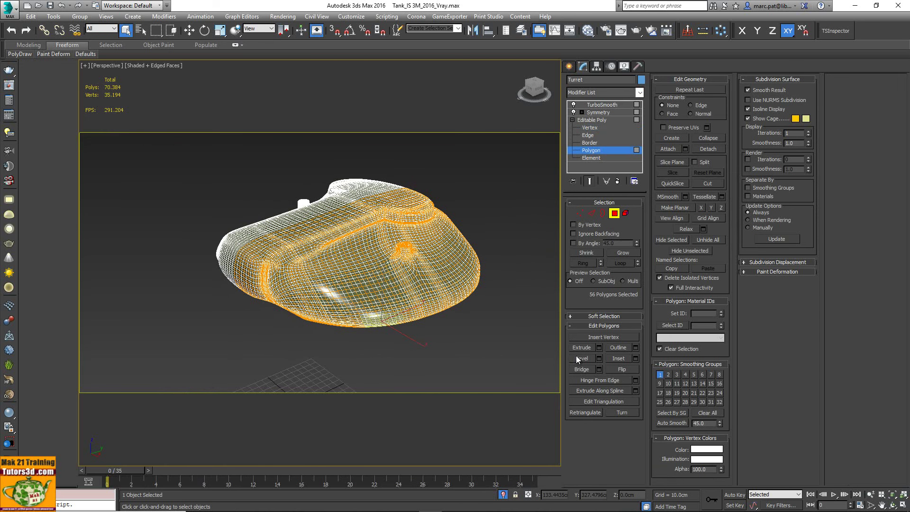
pyautogui.moveTo(563, 351); pyautogui.dragTo(698, 359)
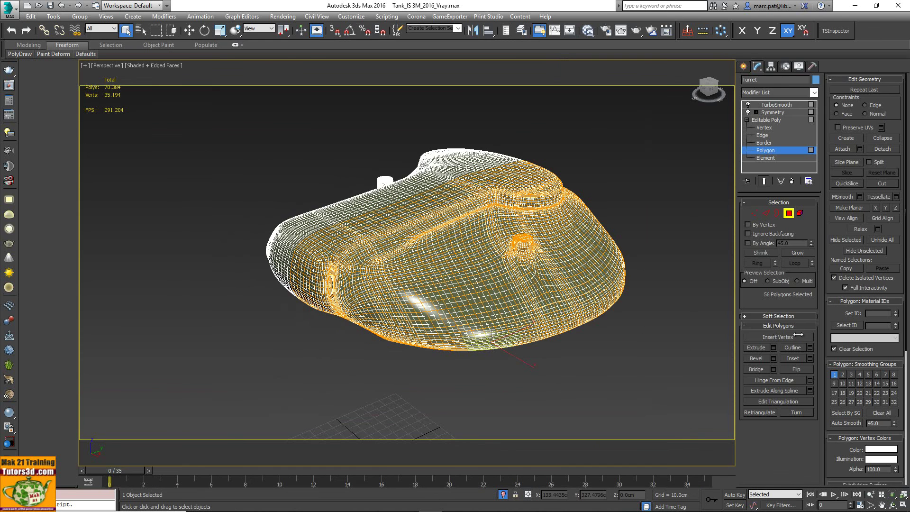